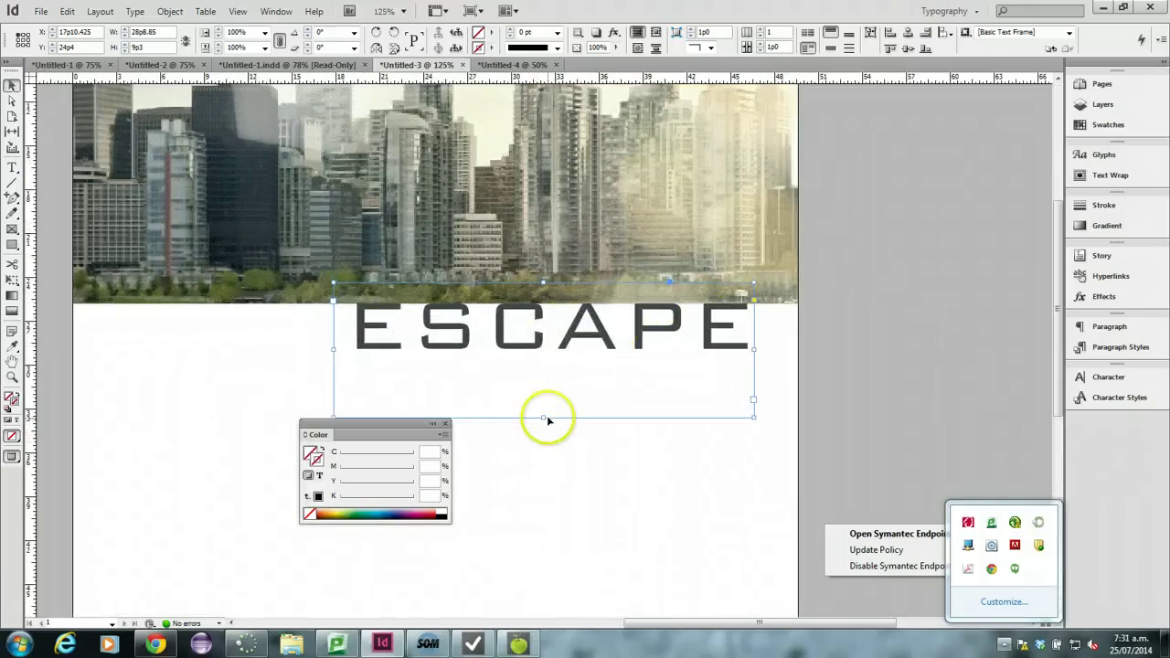
- Shorten the ESCAPE text frame to about 7p11 high and fit the frame to its content
mouse_move(543, 417)
mouse_down()
mouse_move(543, 371)
mouse_move(543, 399)
mouse_up()
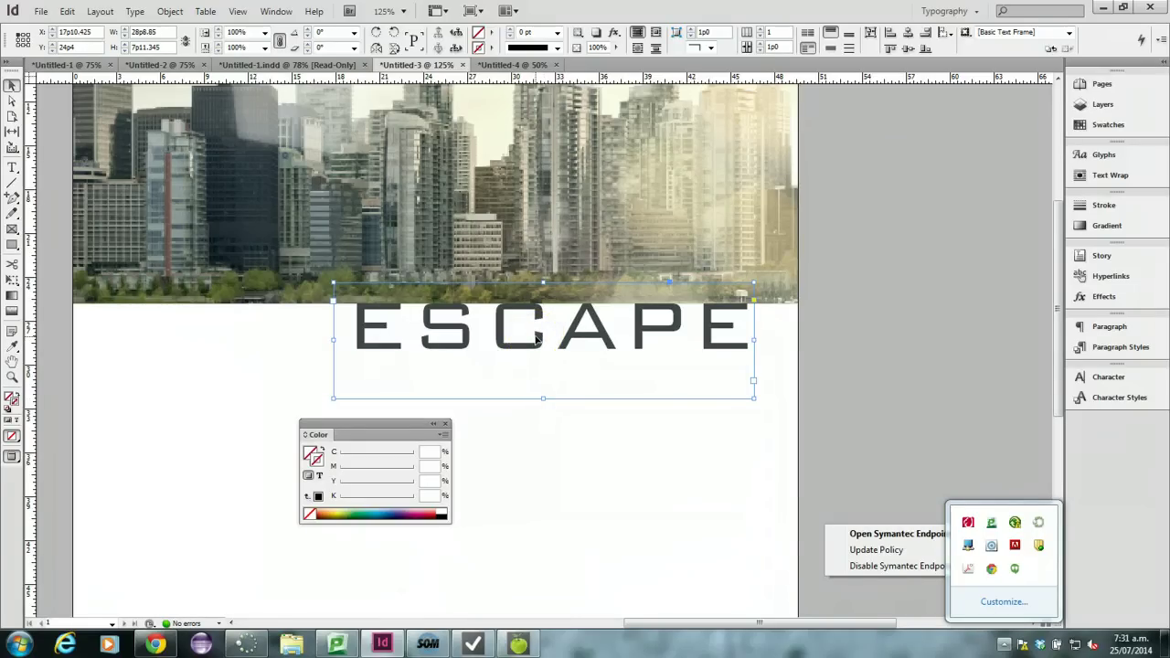
right_click(537, 339)
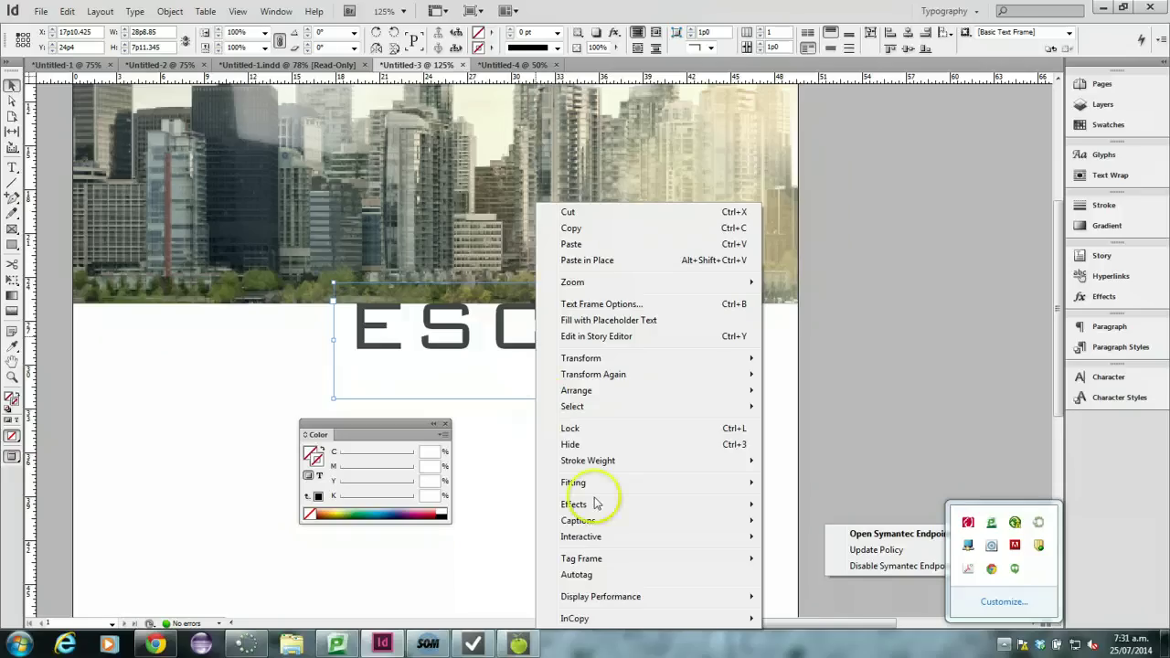
mouse_move(593, 485)
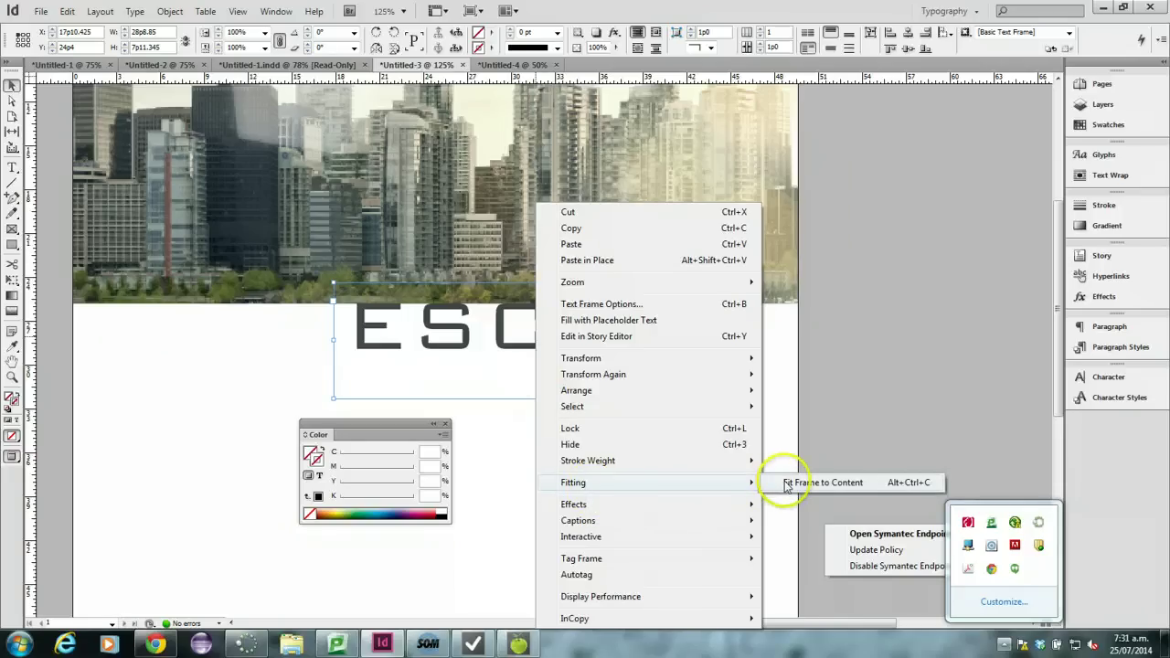
click(783, 488)
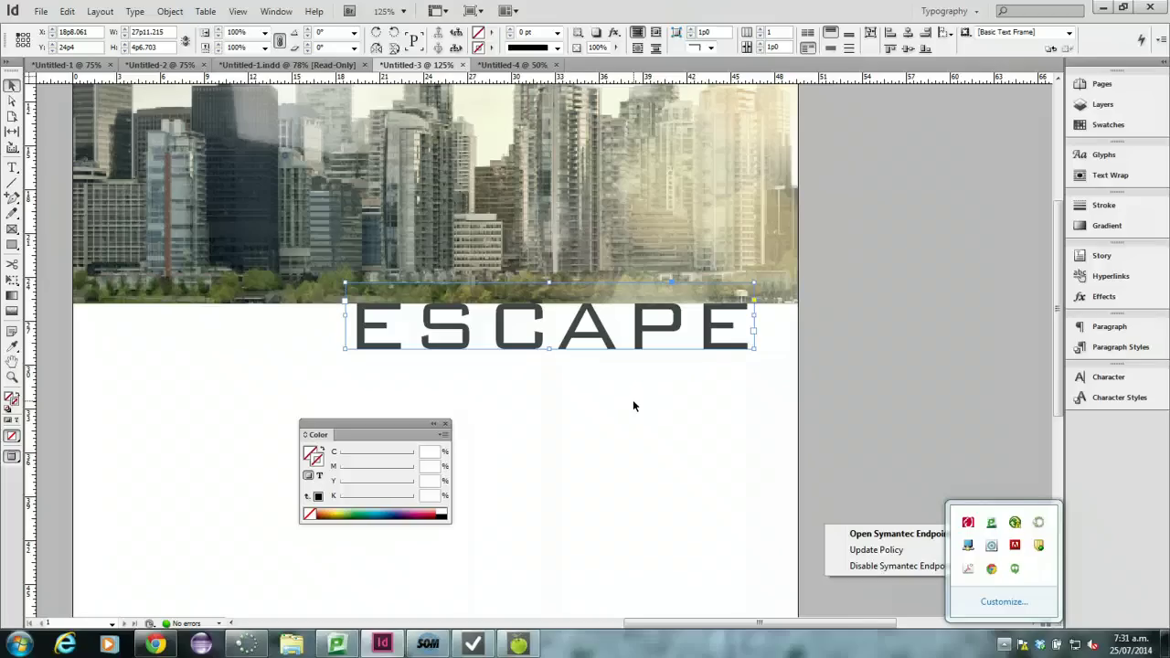
- Set the document's display performance to High Quality Display
scroll(396, 268, up, 3)
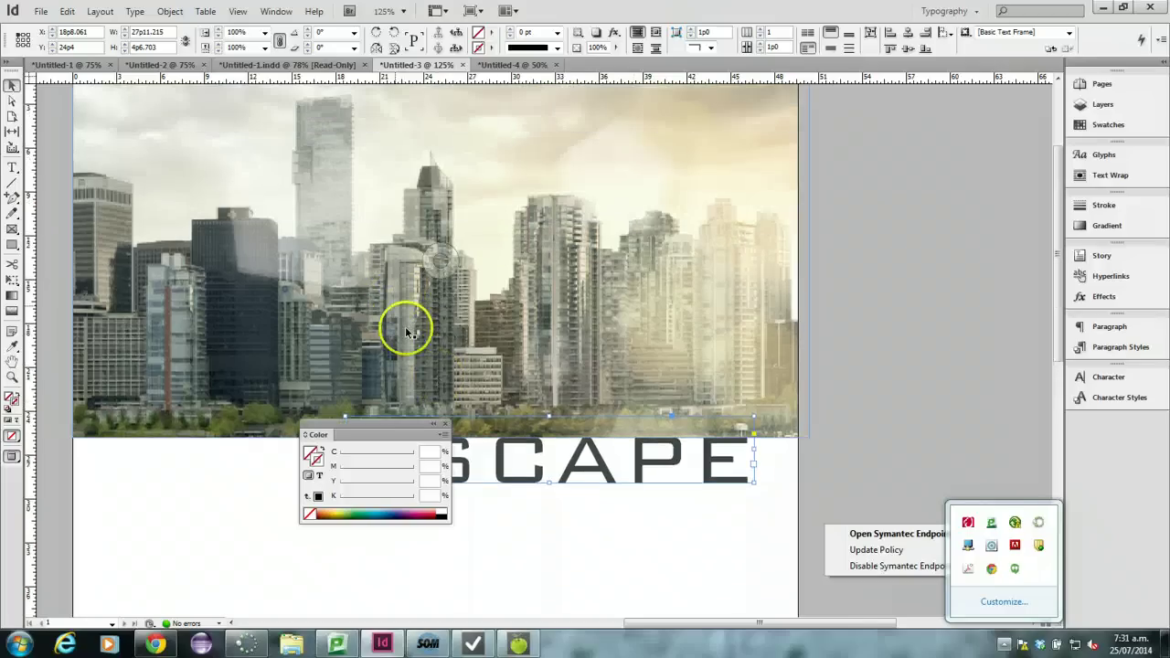
click(240, 12)
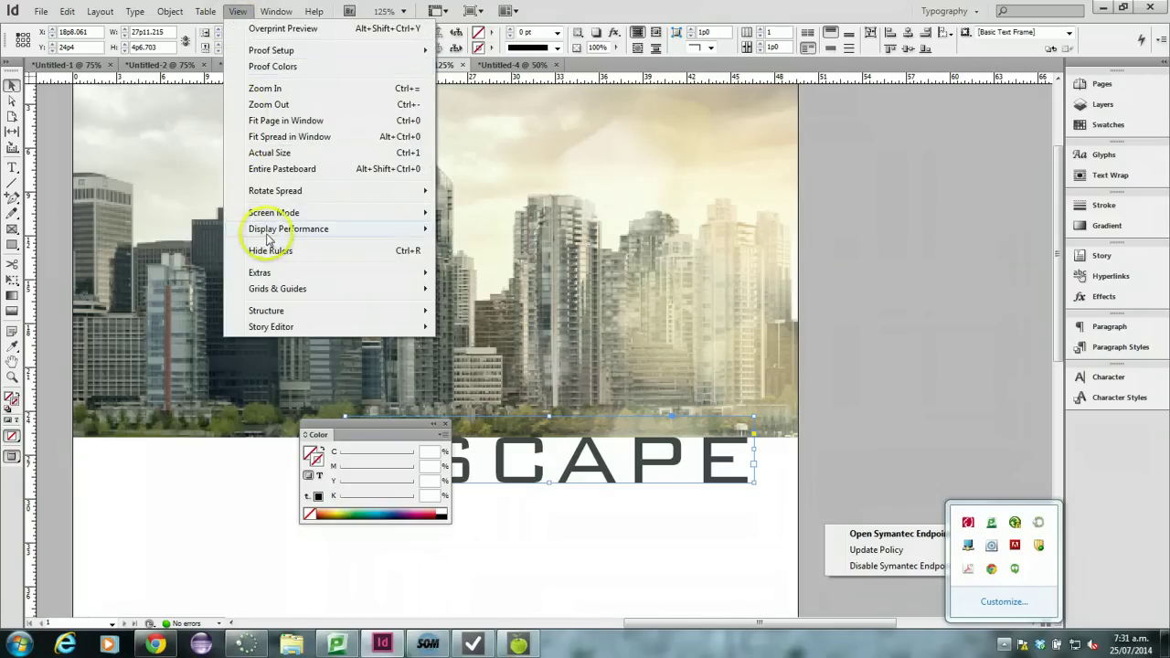
mouse_move(267, 228)
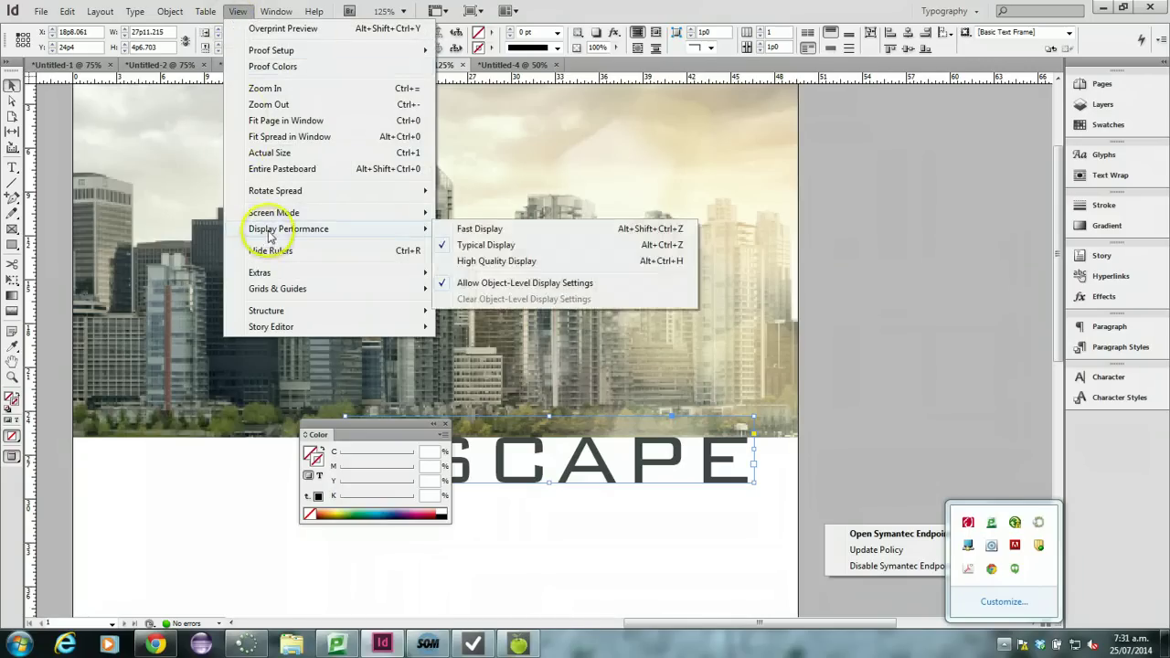
click(519, 263)
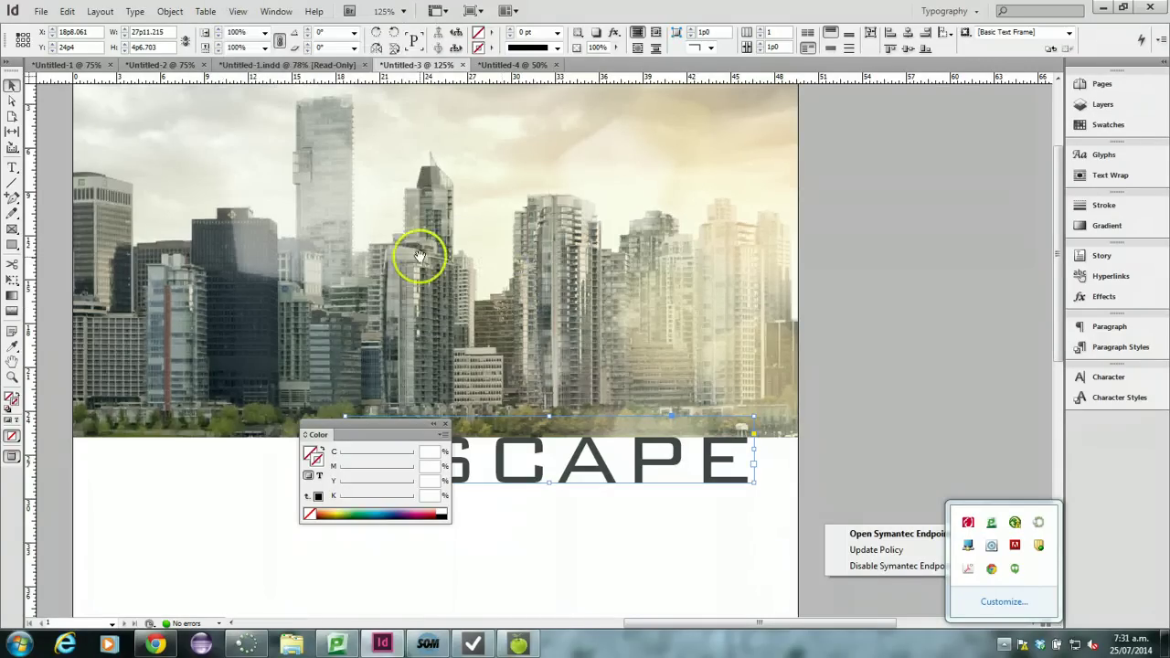
- Return the display performance to Typical Display and move the floating Color panel clear of the area below the ESCAPE title
click(237, 11)
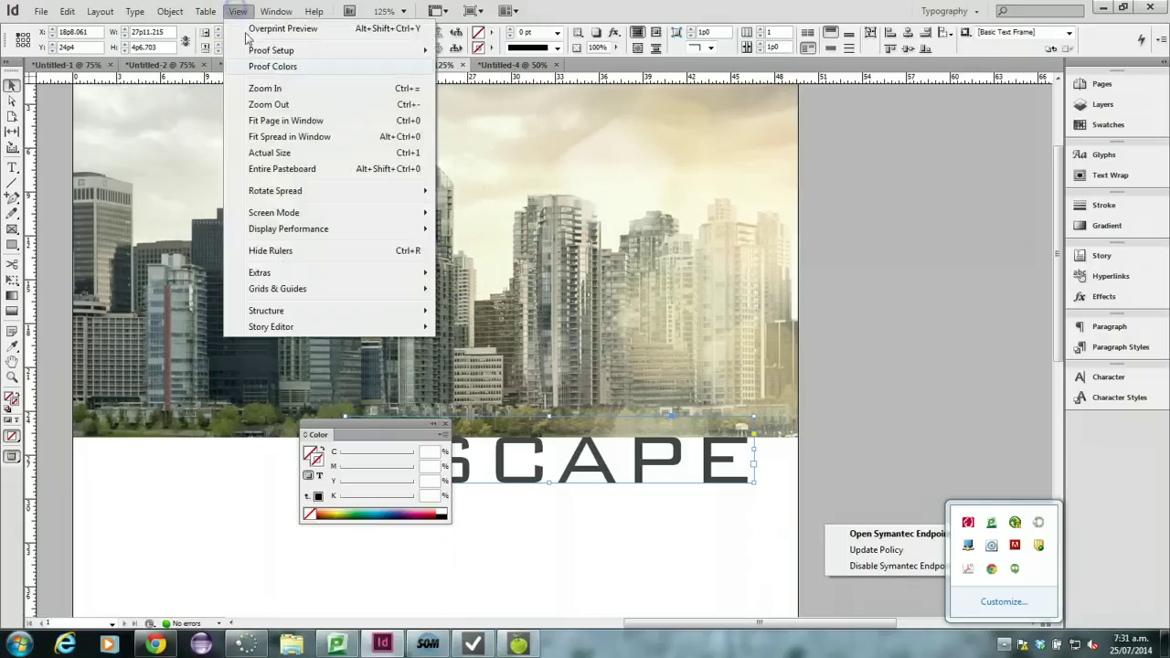
mouse_move(311, 228)
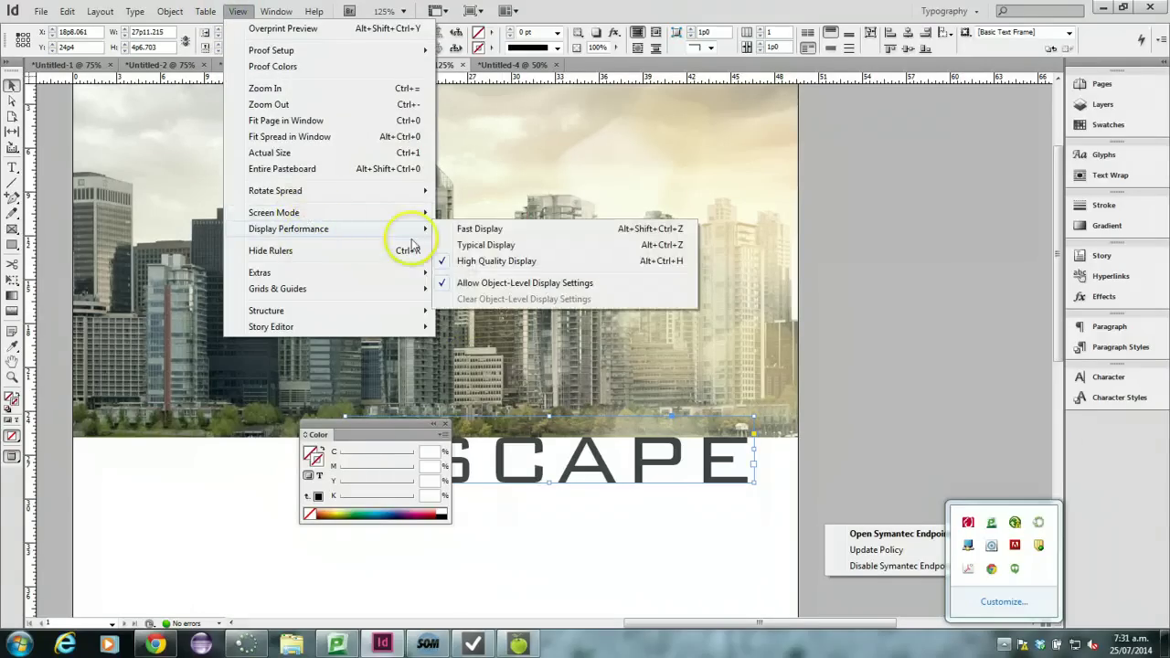
click(478, 248)
scroll(542, 349, down, 2)
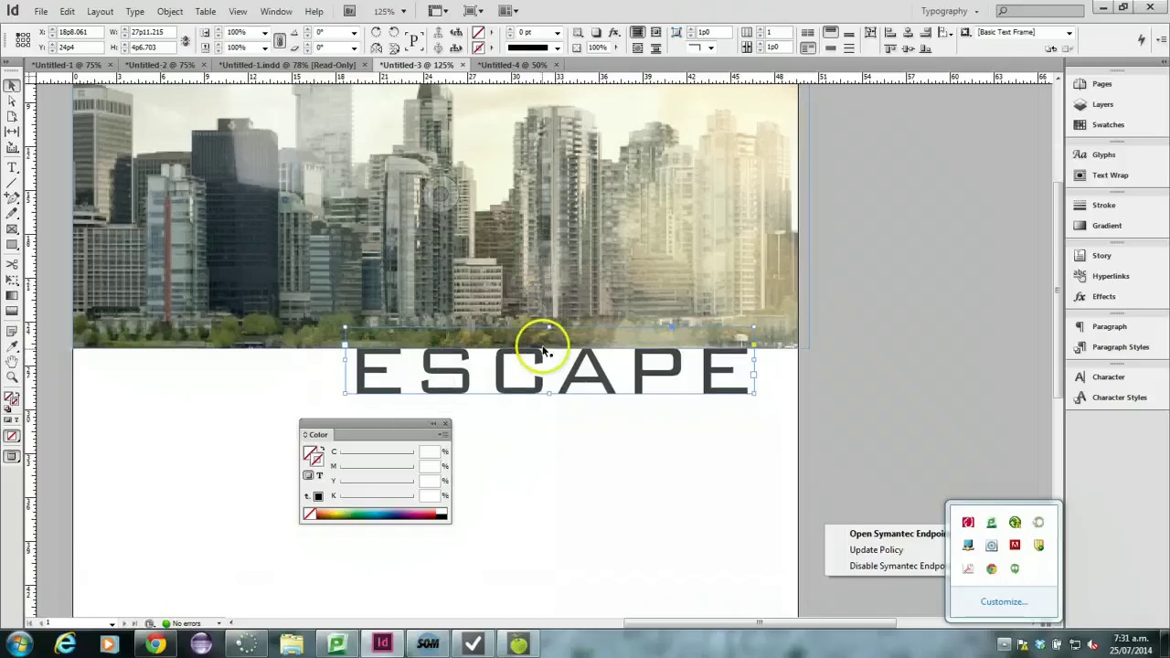
drag(393, 428, 223, 357)
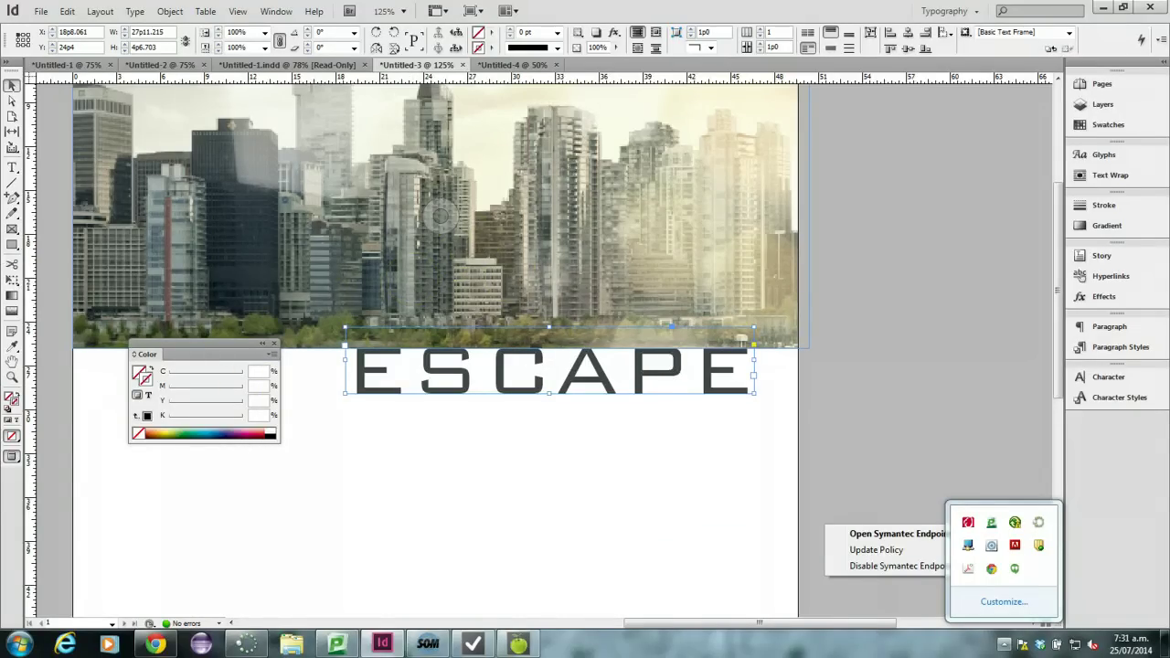
- Draw a rectangle about 9p8 wide and 6p5 high below the ESCAPE title and give it a C=100 M=0 Y=0 K=0 stroke
key(m)
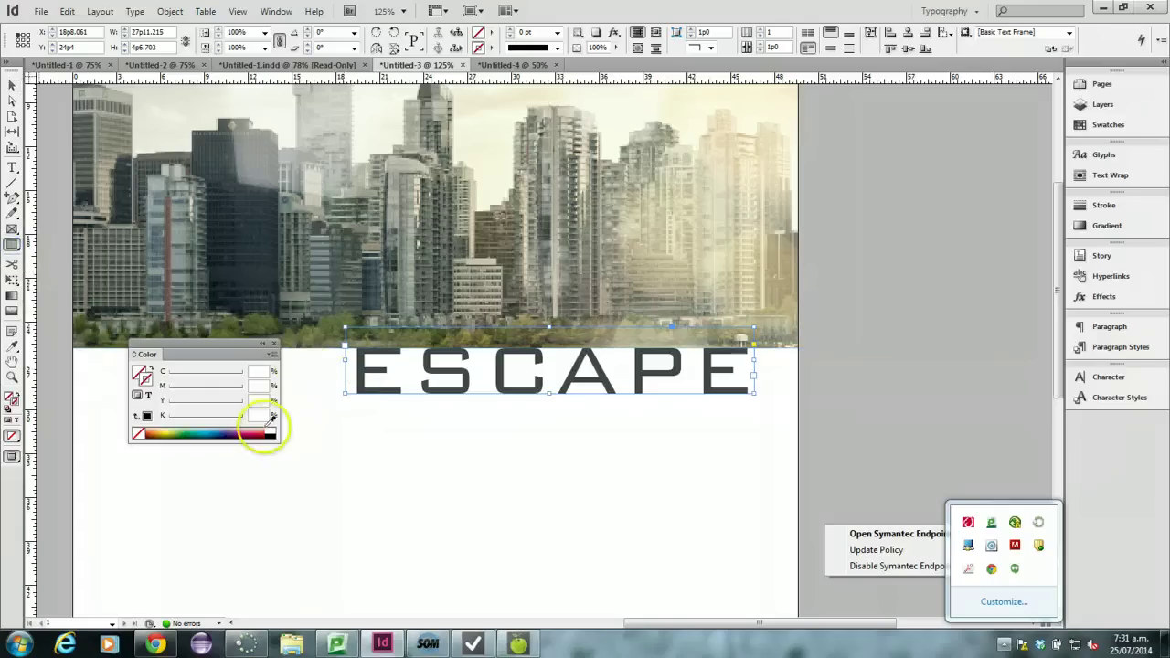
drag(313, 449, 454, 542)
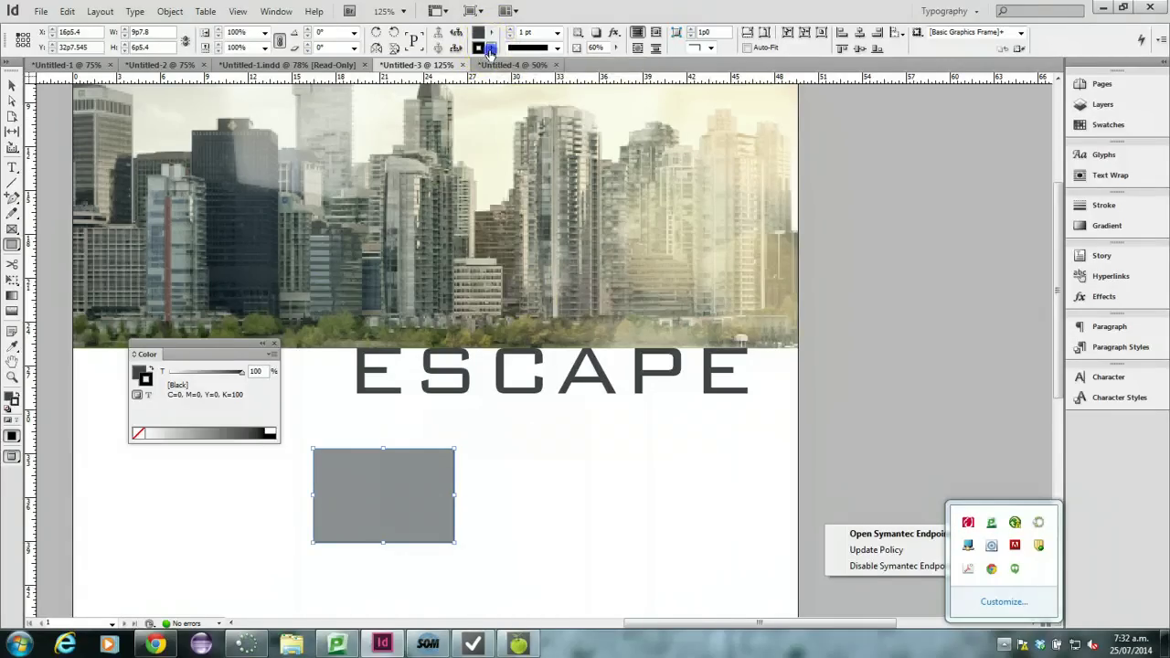
click(491, 49)
click(516, 137)
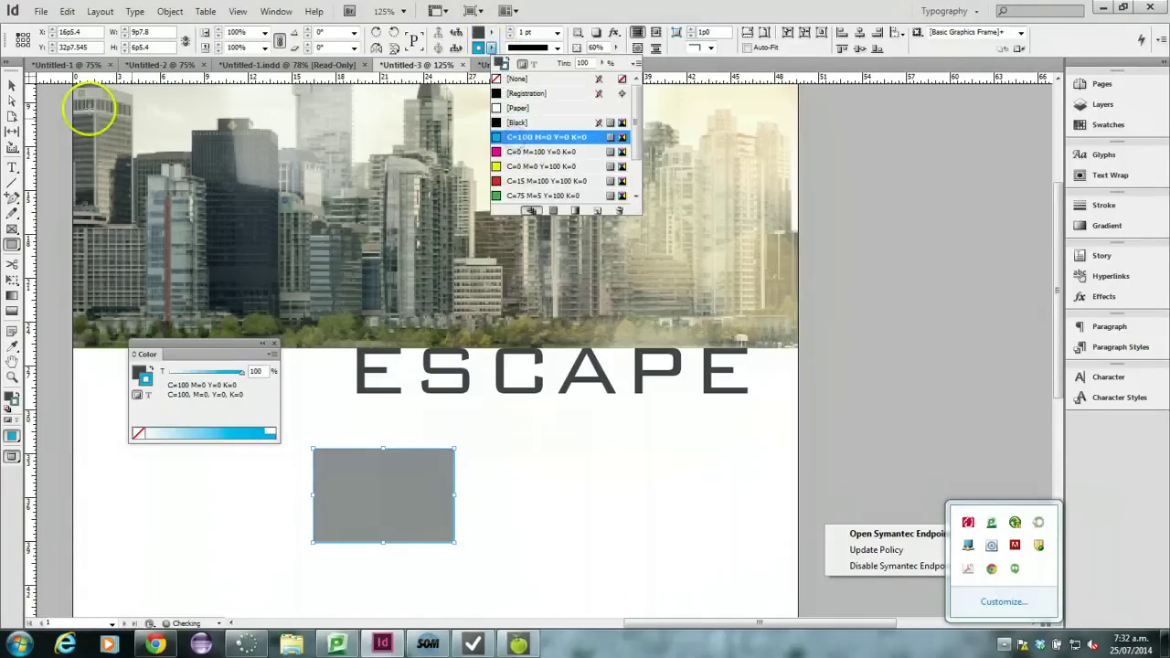
click(13, 86)
click(514, 473)
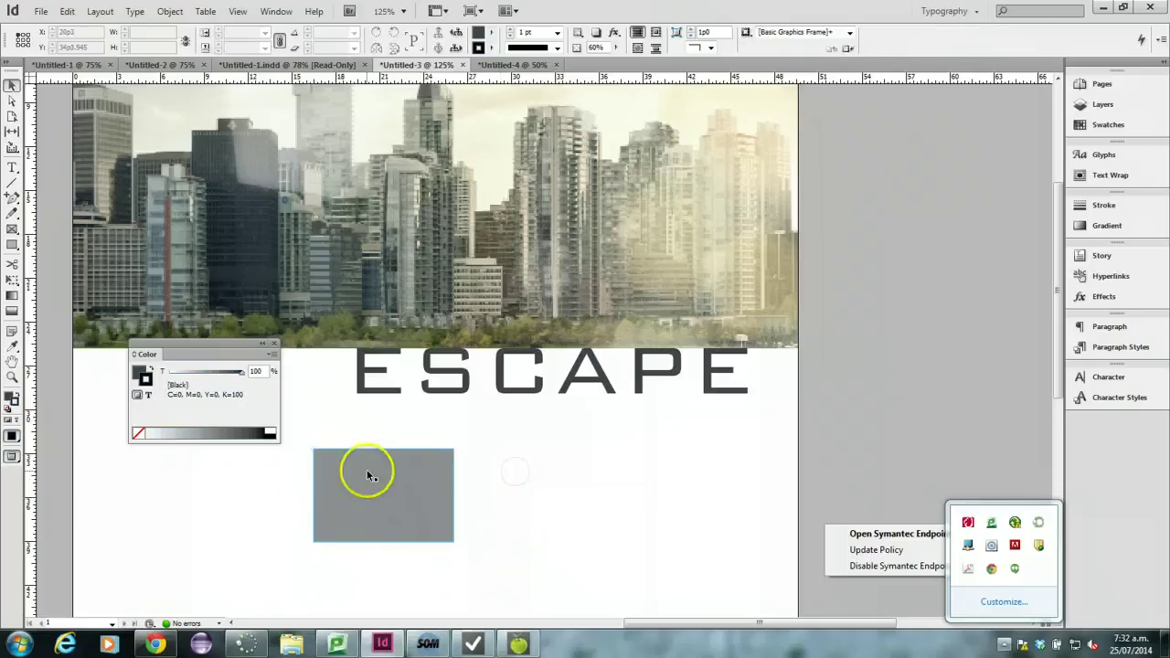
- Fill the rectangle below the title with the C=15 M=100 Y=100 K=0 swatch
click(418, 491)
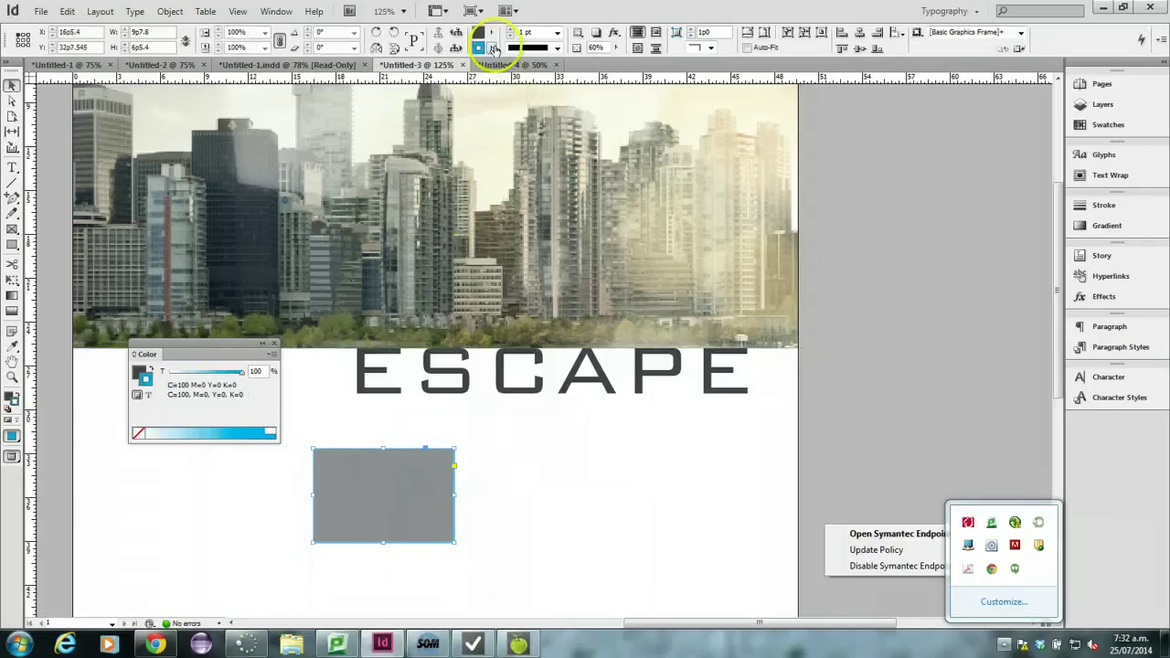
click(491, 32)
scroll(548, 155, down, 1)
click(548, 135)
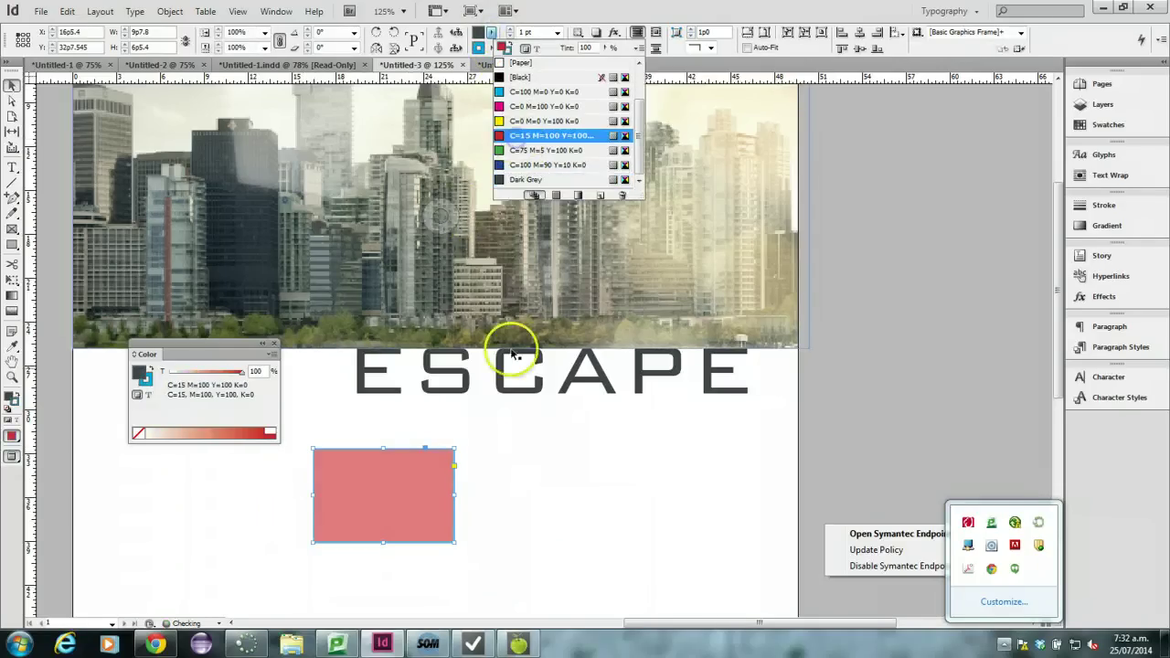
- Delete the red rectangle below the title
click(498, 471)
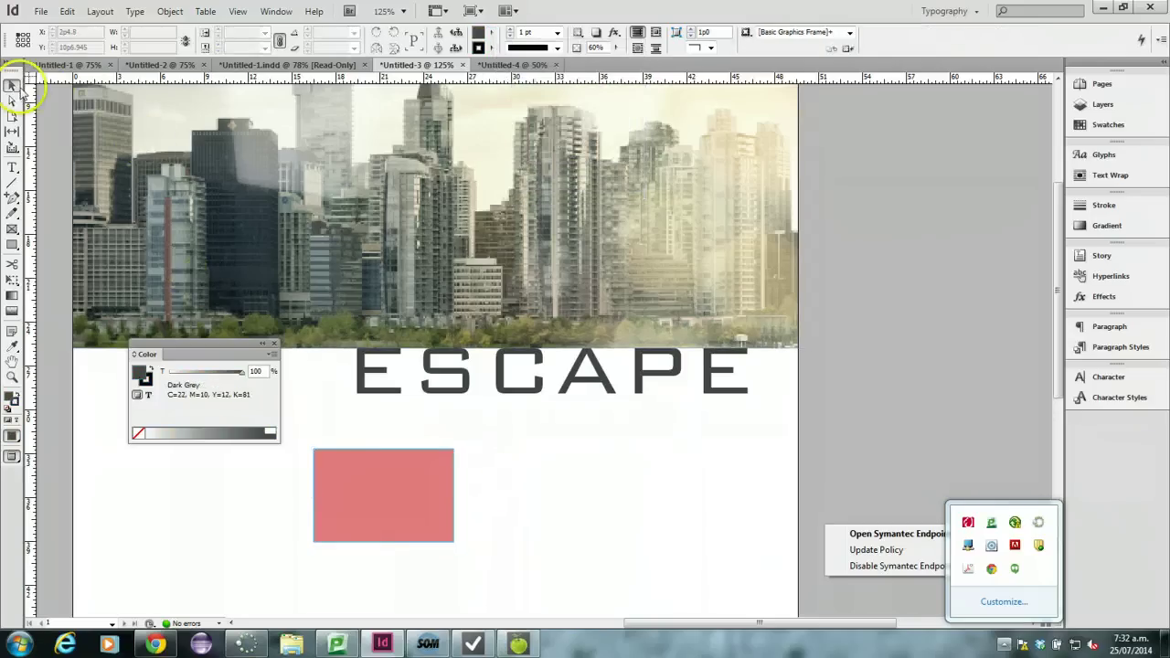
click(347, 466)
key(Delete)
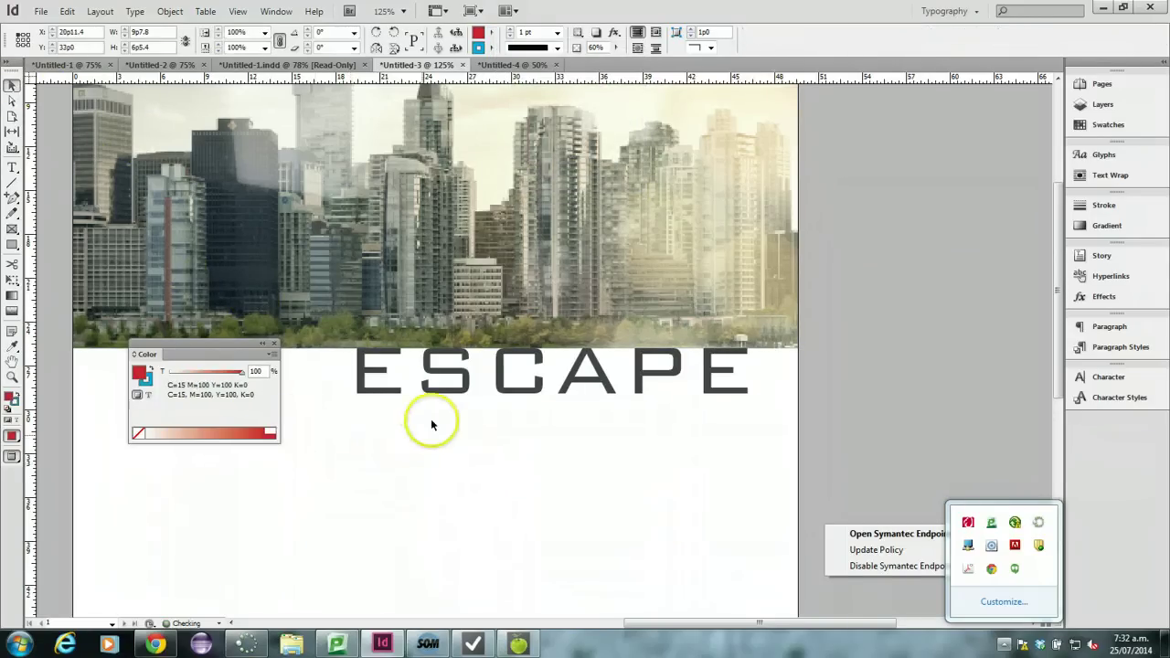
- Select the ESCAPE text frame and examine its fill and stroke swatch lists
click(452, 362)
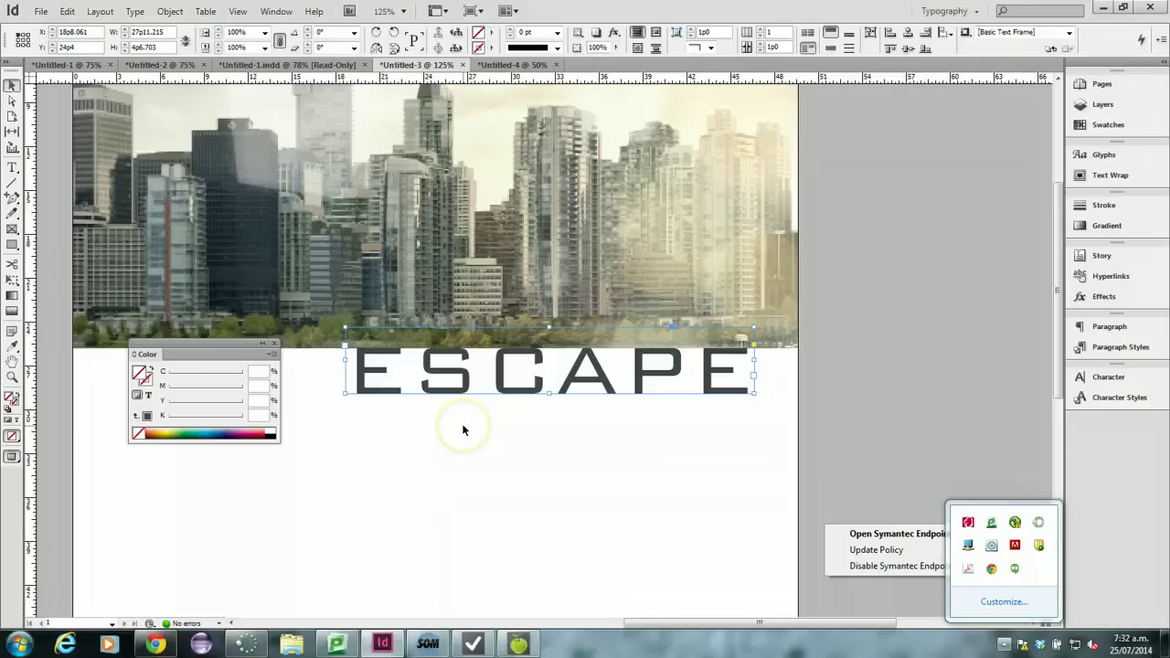
click(494, 34)
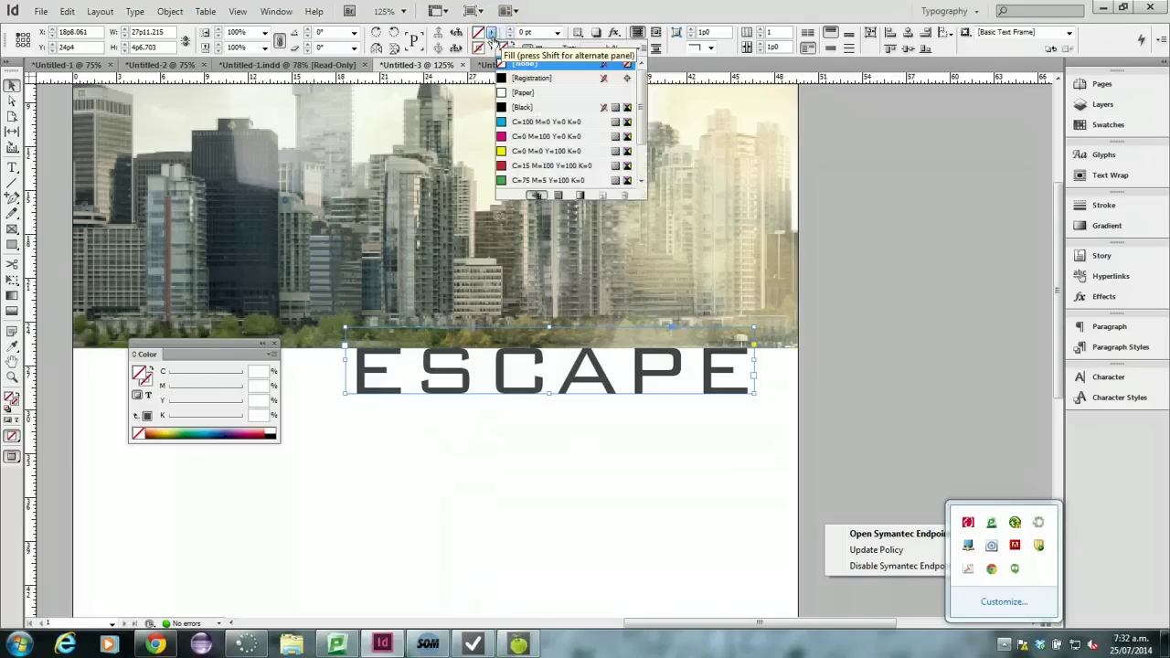
click(491, 47)
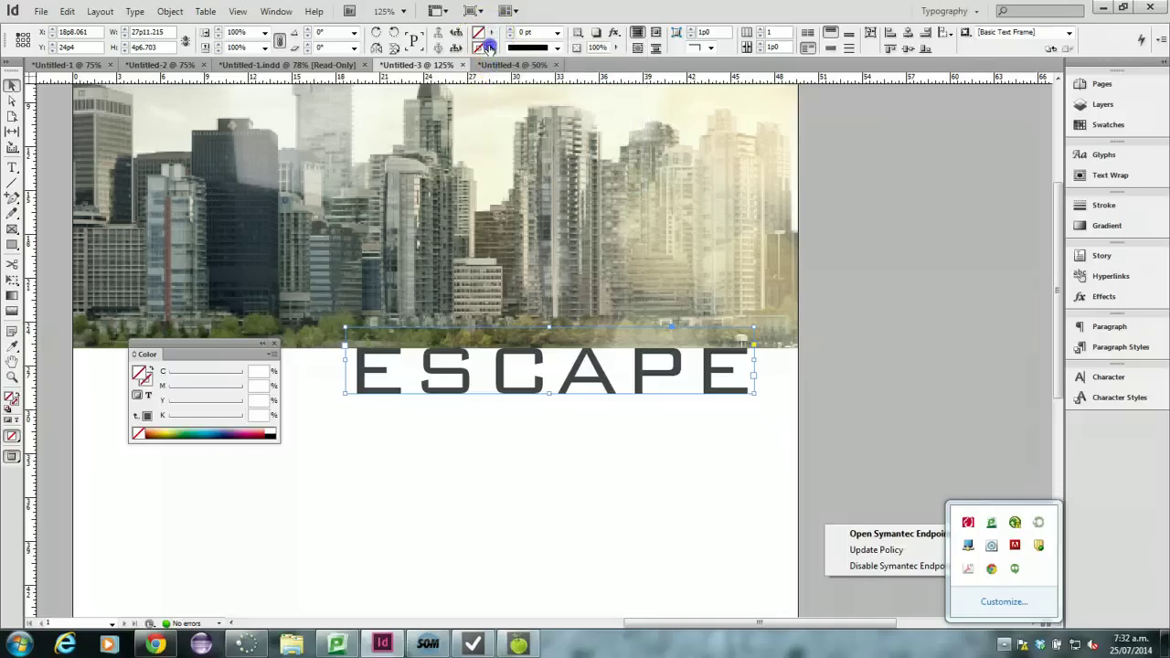
click(492, 47)
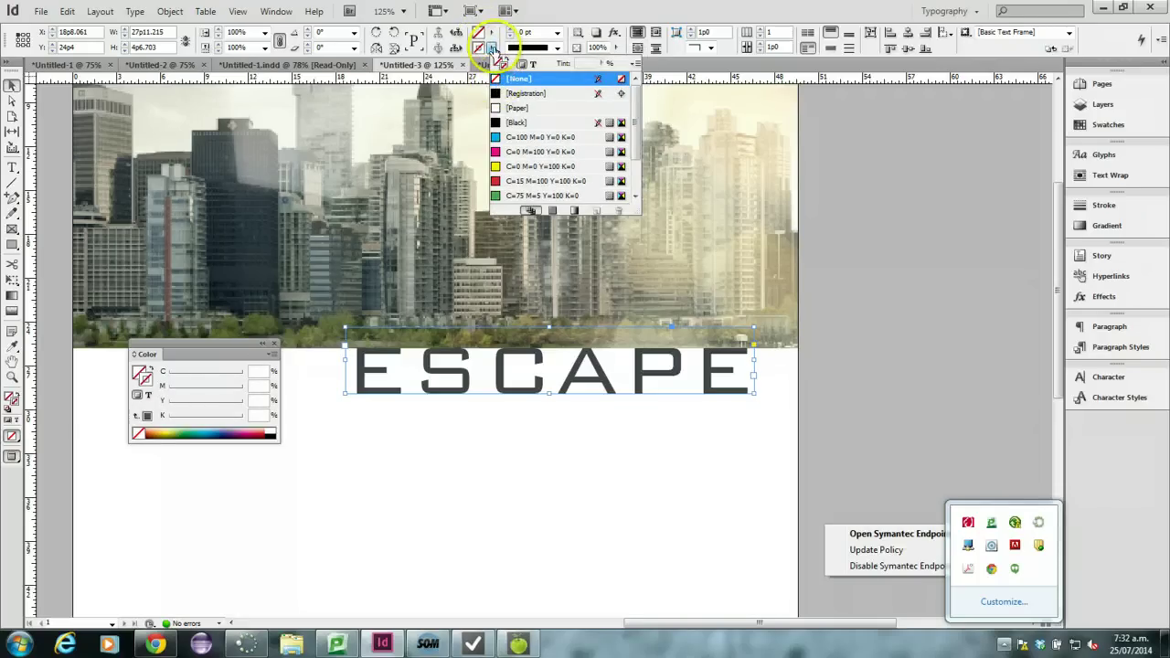
click(492, 48)
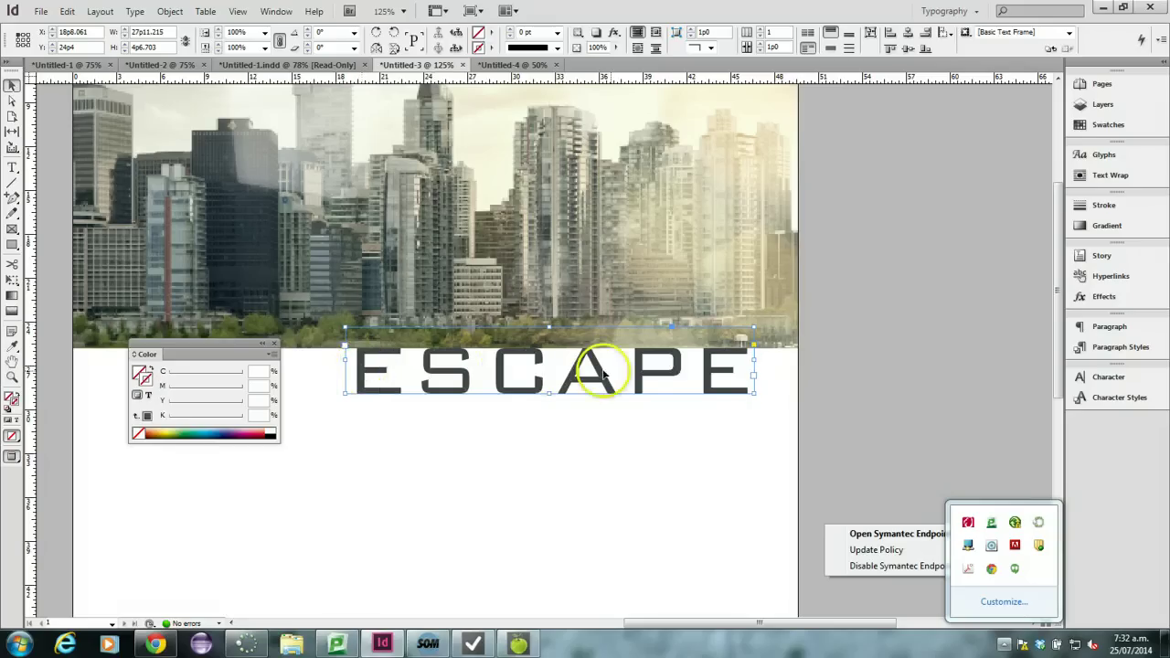
- Select the ESCAPE text itself and set its fill to the C=100 M=90 Y=10 K=0 swatch
double_click(361, 375)
double_click(355, 384)
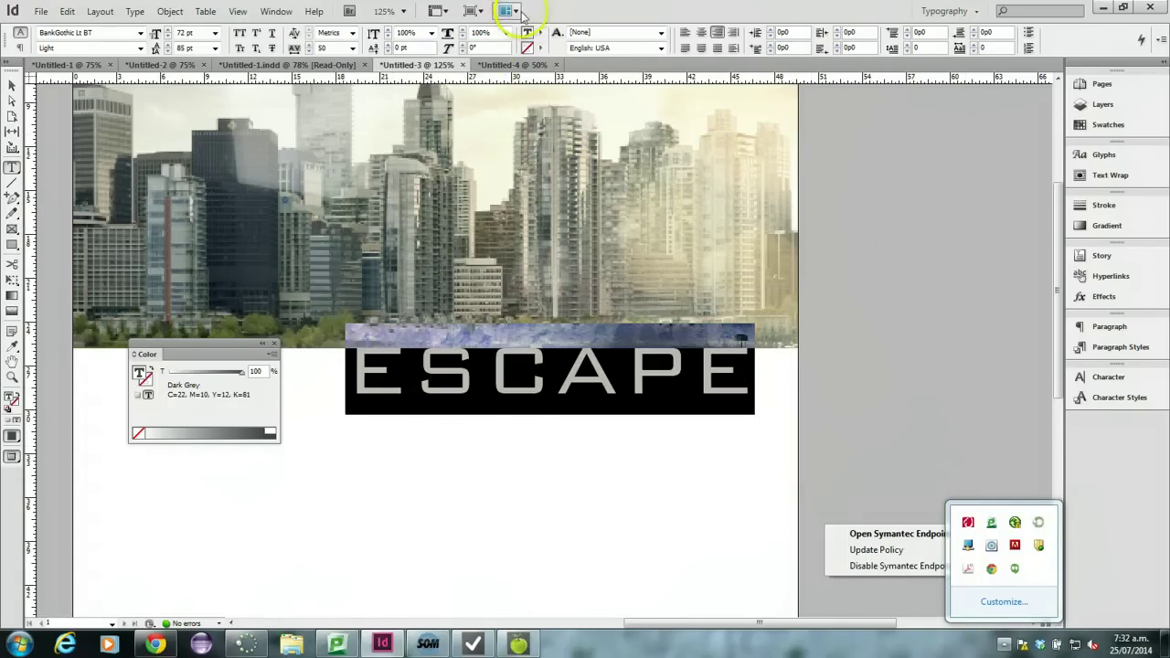
click(540, 32)
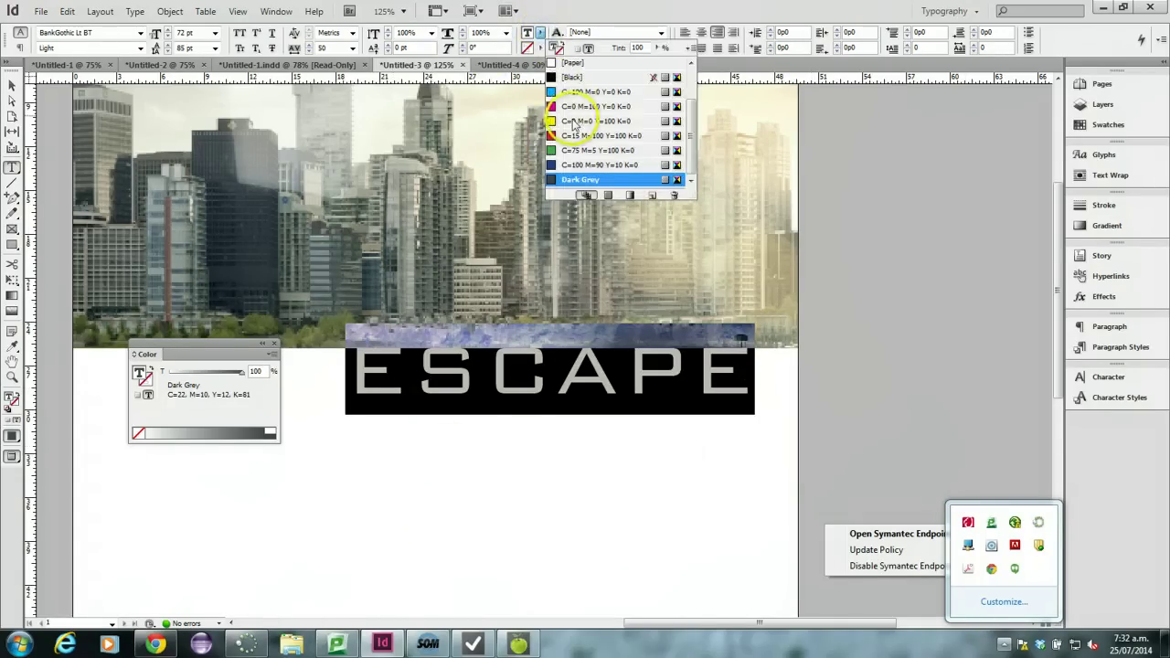
scroll(577, 128, up, 1)
scroll(588, 153, down, 1)
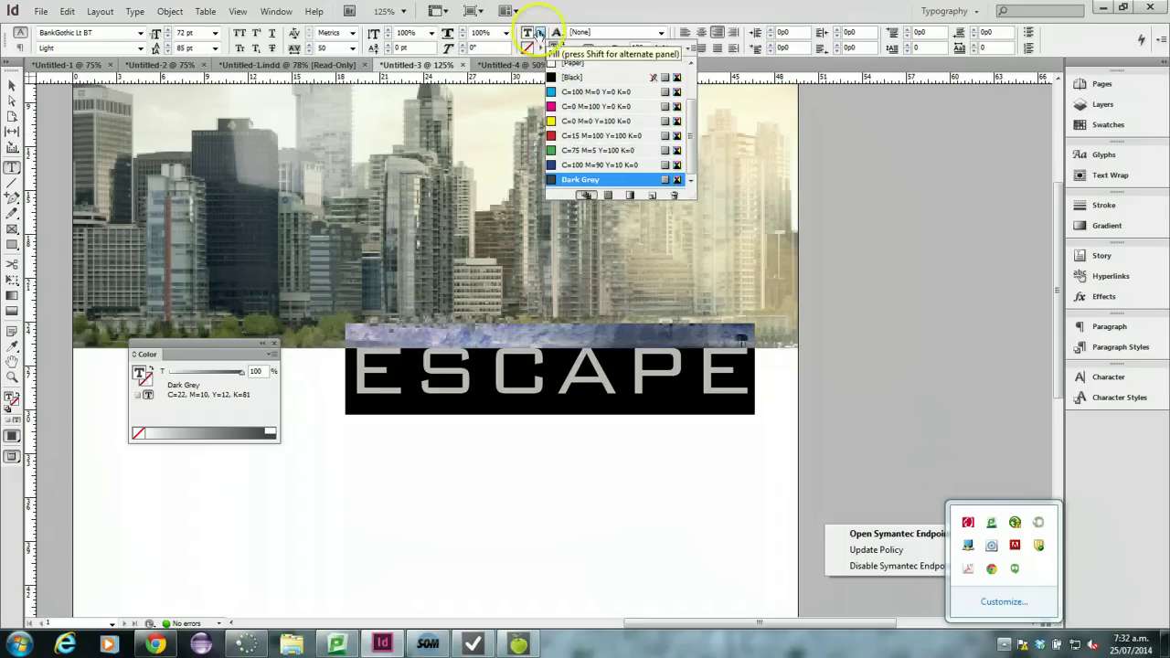
click(577, 165)
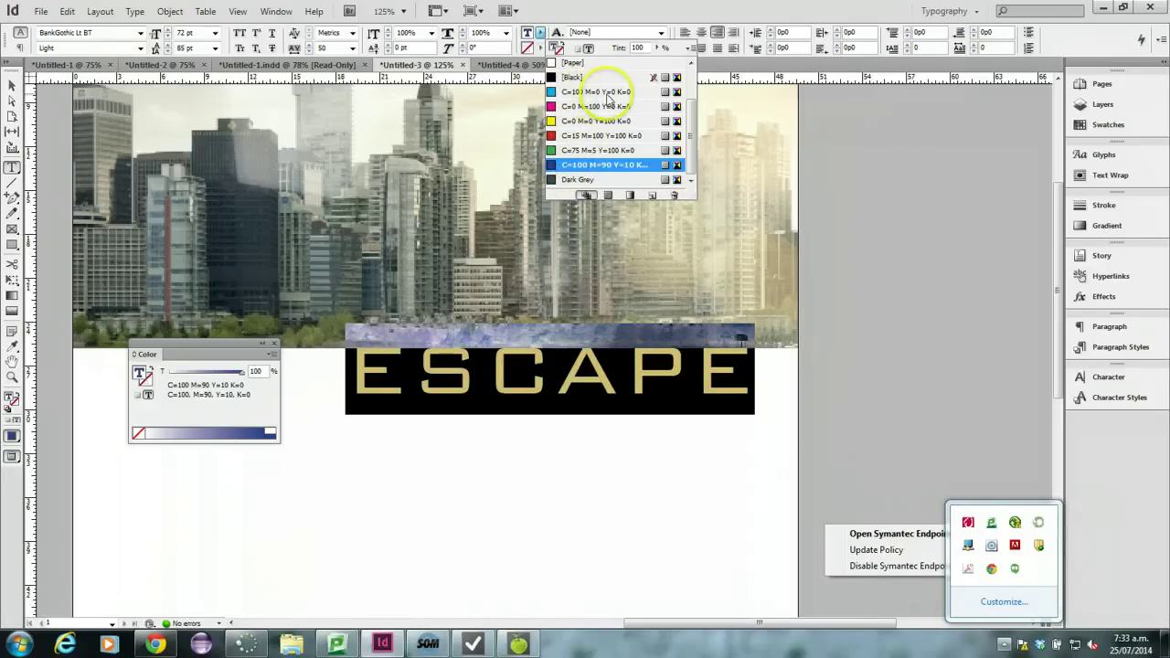
- Create a copy of the C=100 M=90 Y=10 K=0 swatch and open the copy's swatch options
click(652, 198)
click(596, 181)
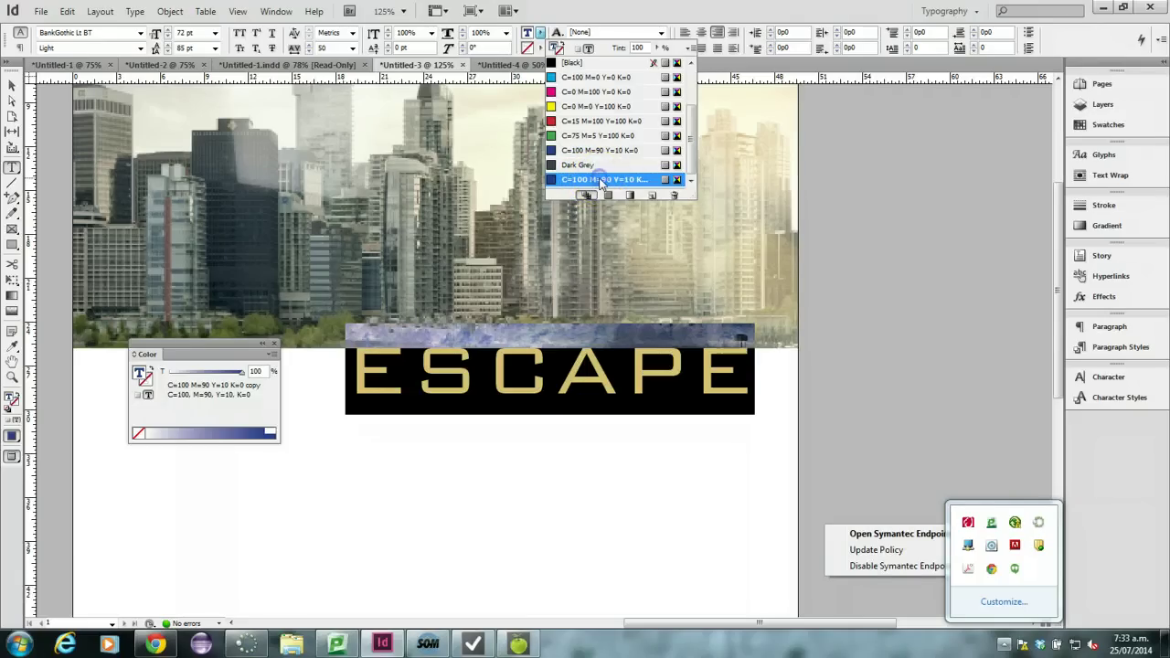
double_click(601, 180)
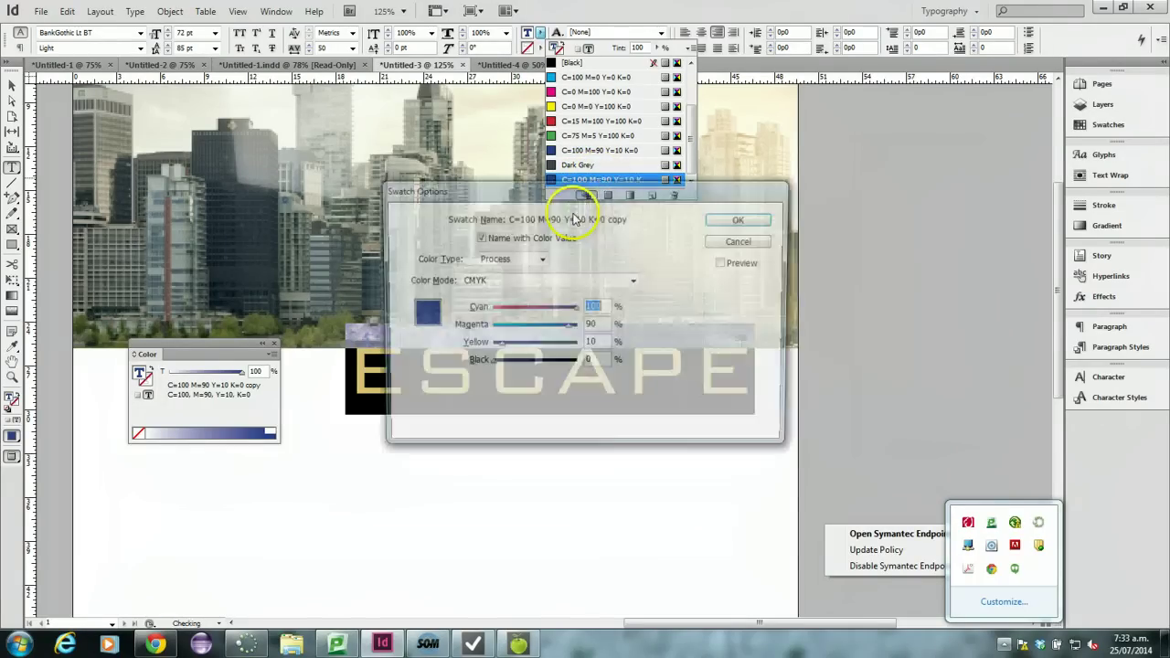
- Turn off naming by color value, name the copied swatch "Dark Gray" and keep its color mode at CMYK
click(478, 238)
click(478, 238)
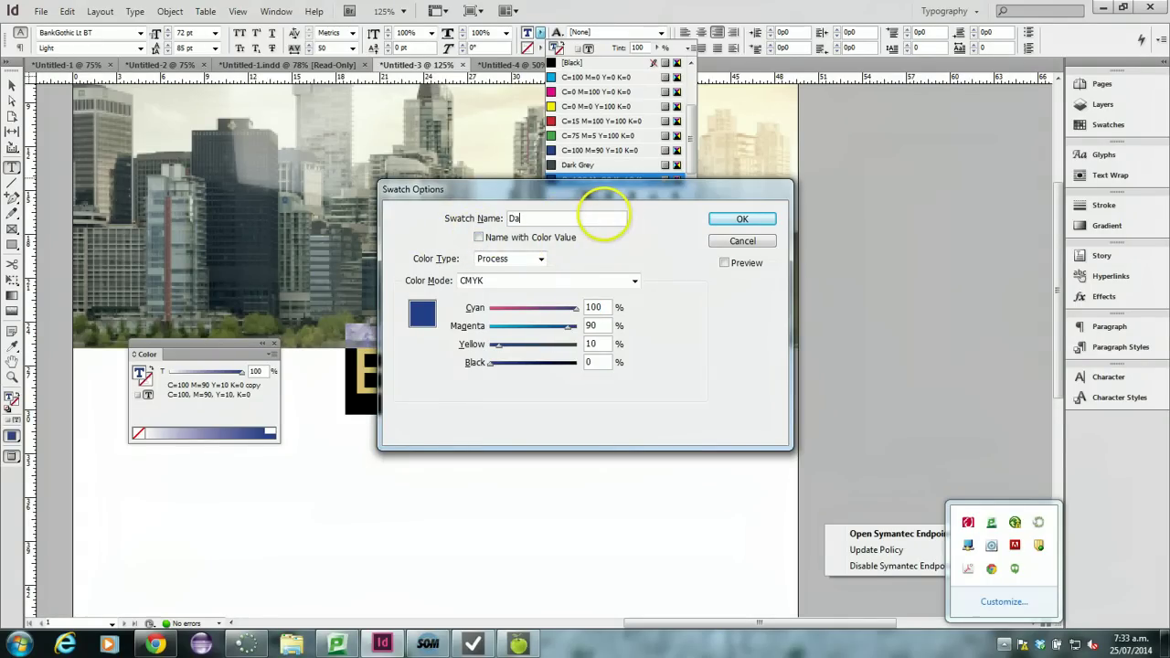
text(Dark Gray)
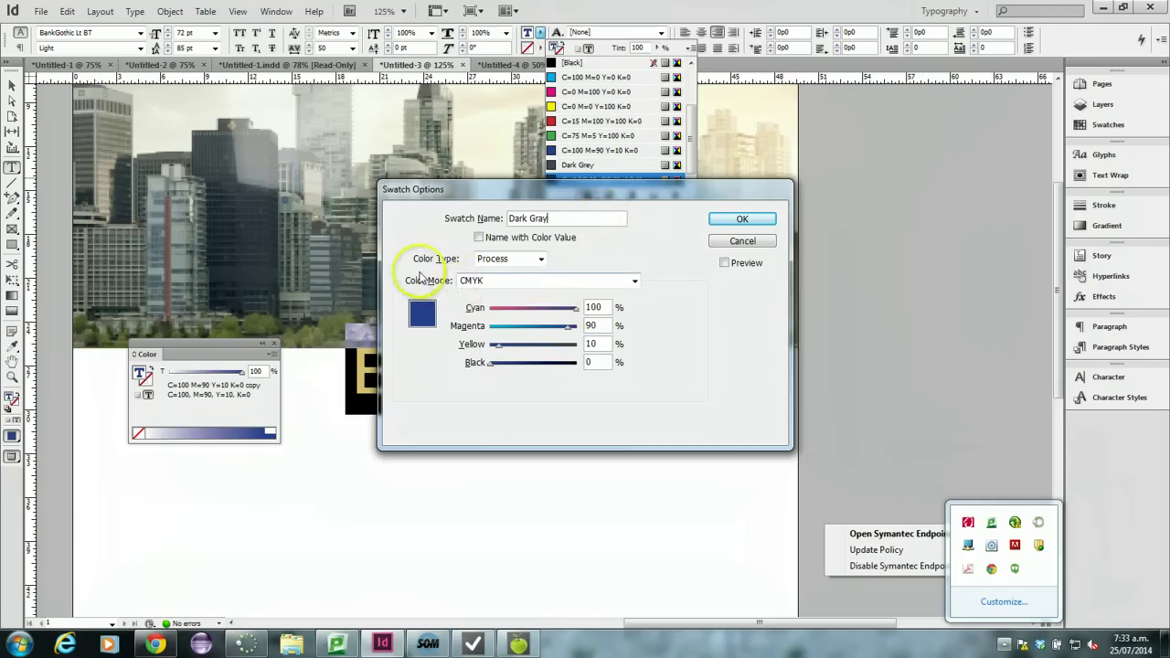
click(474, 283)
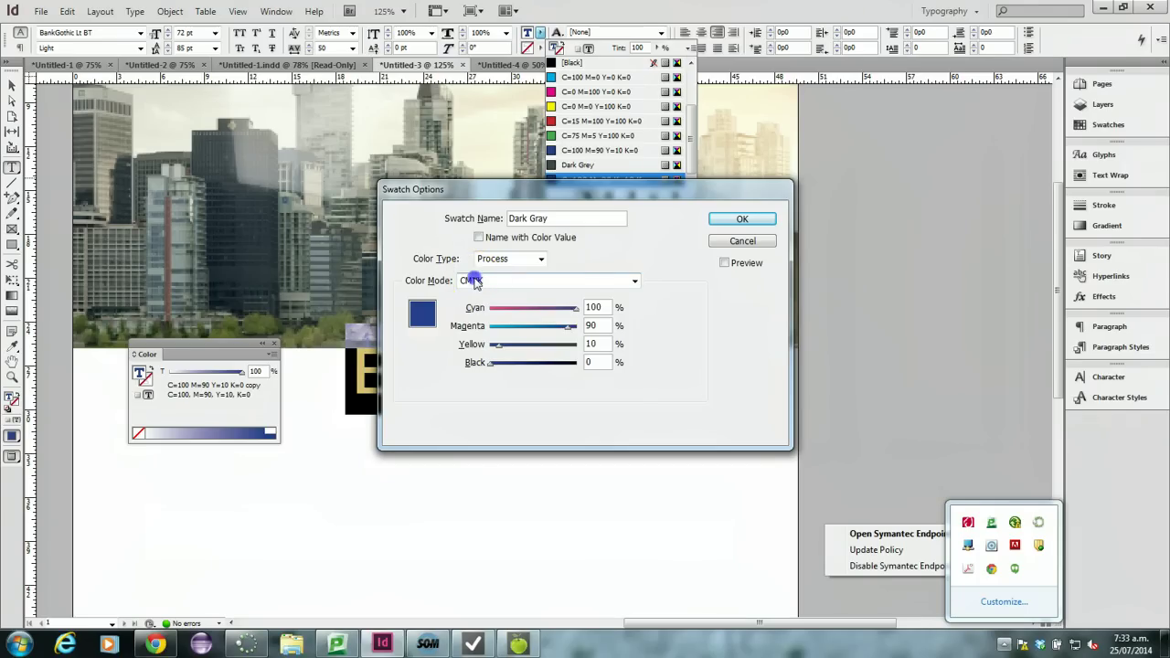
click(689, 338)
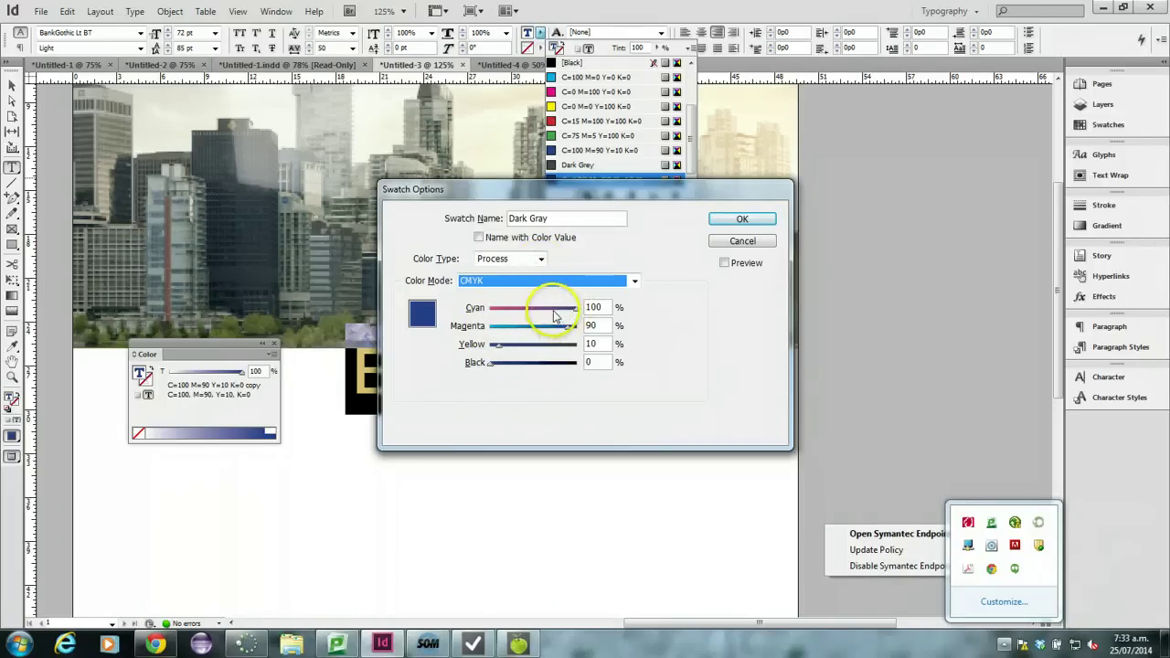
- Set the Dark Gray swatch to C=11 M=13 Y=11 K=88 and save its swatch options
mouse_move(554, 309)
mouse_down()
mouse_move(500, 315)
mouse_move(487, 333)
mouse_up()
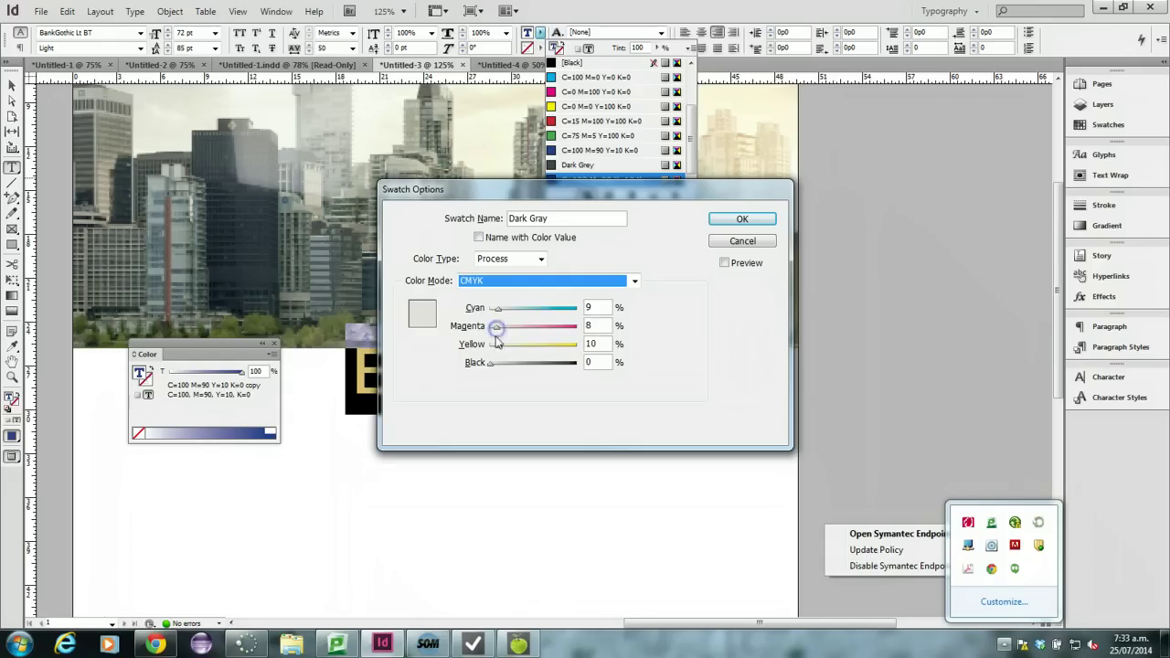
drag(505, 370, 573, 372)
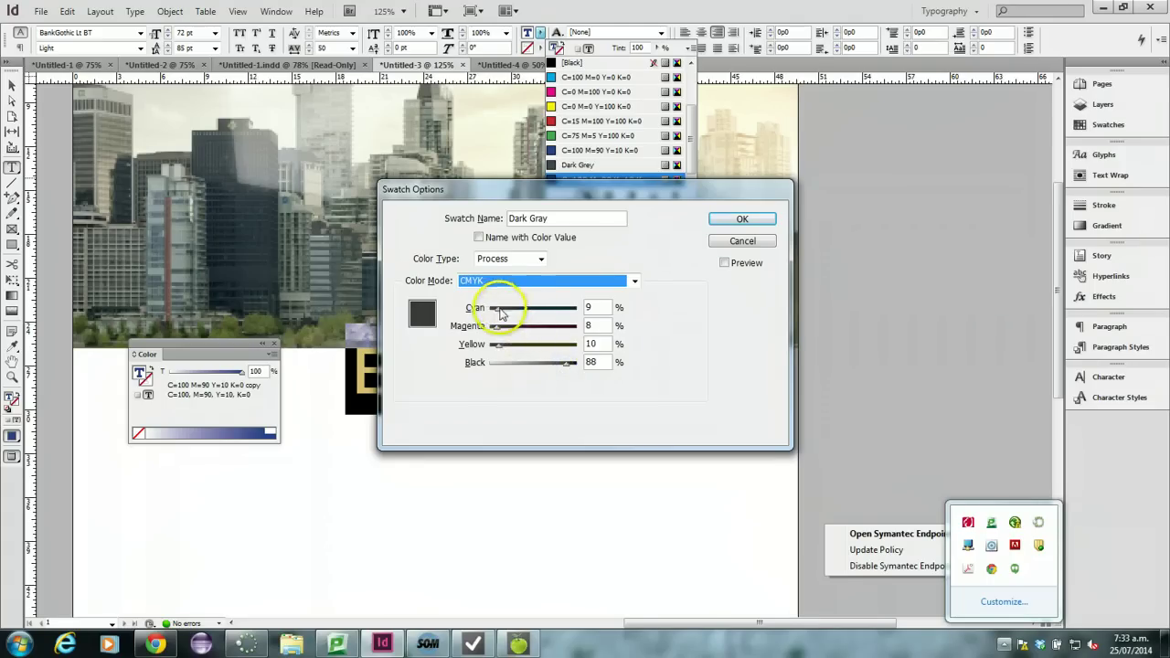
mouse_move(504, 313)
mouse_down()
mouse_move(561, 308)
mouse_move(506, 307)
mouse_move(561, 329)
mouse_move(510, 329)
mouse_up()
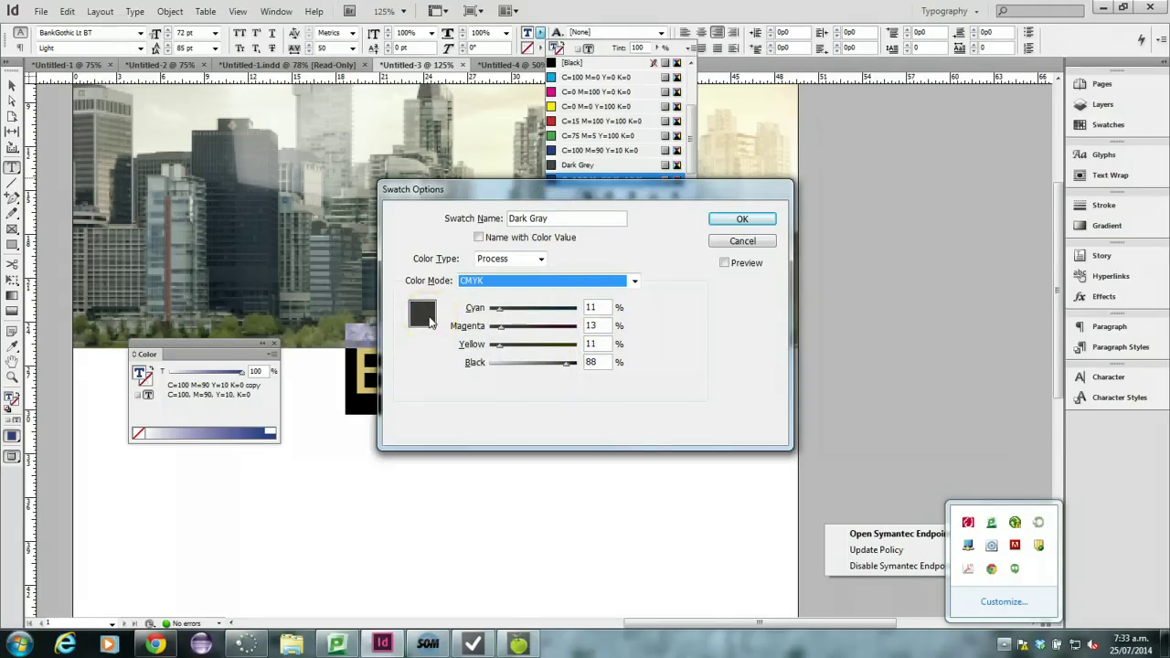
click(425, 318)
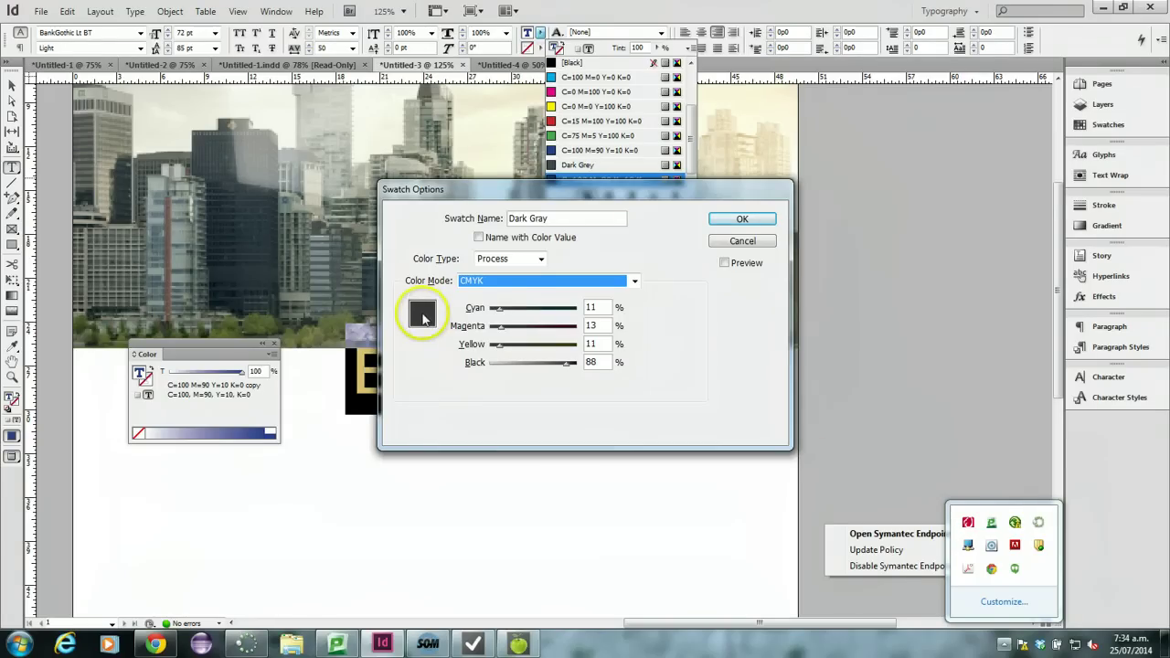
click(724, 264)
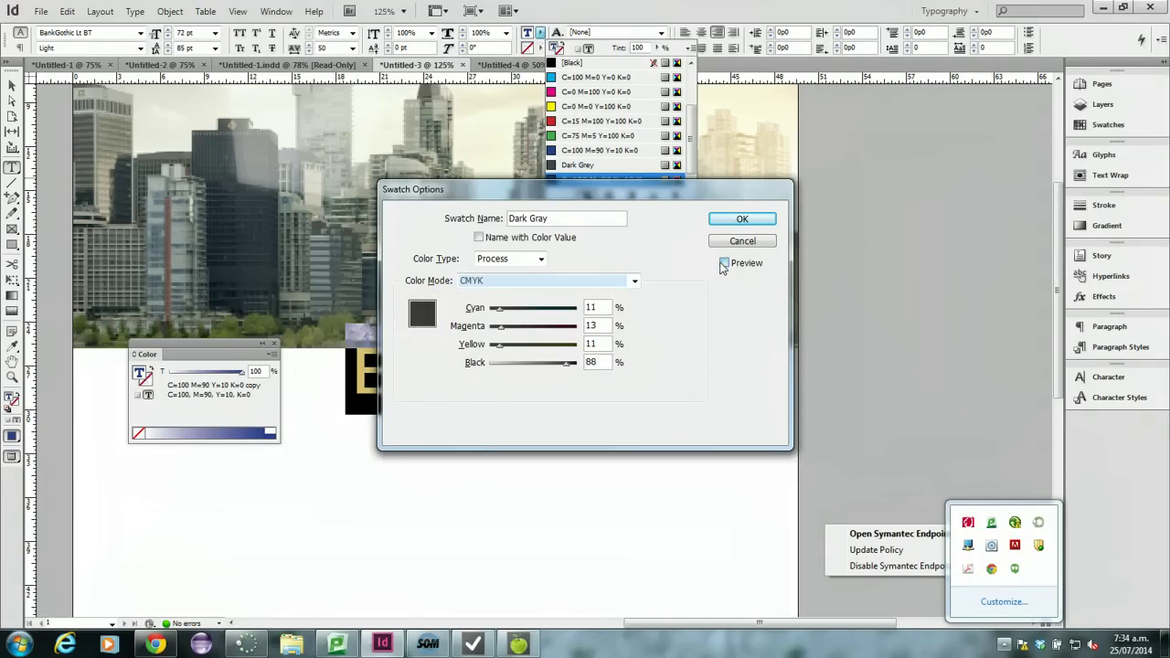
click(724, 263)
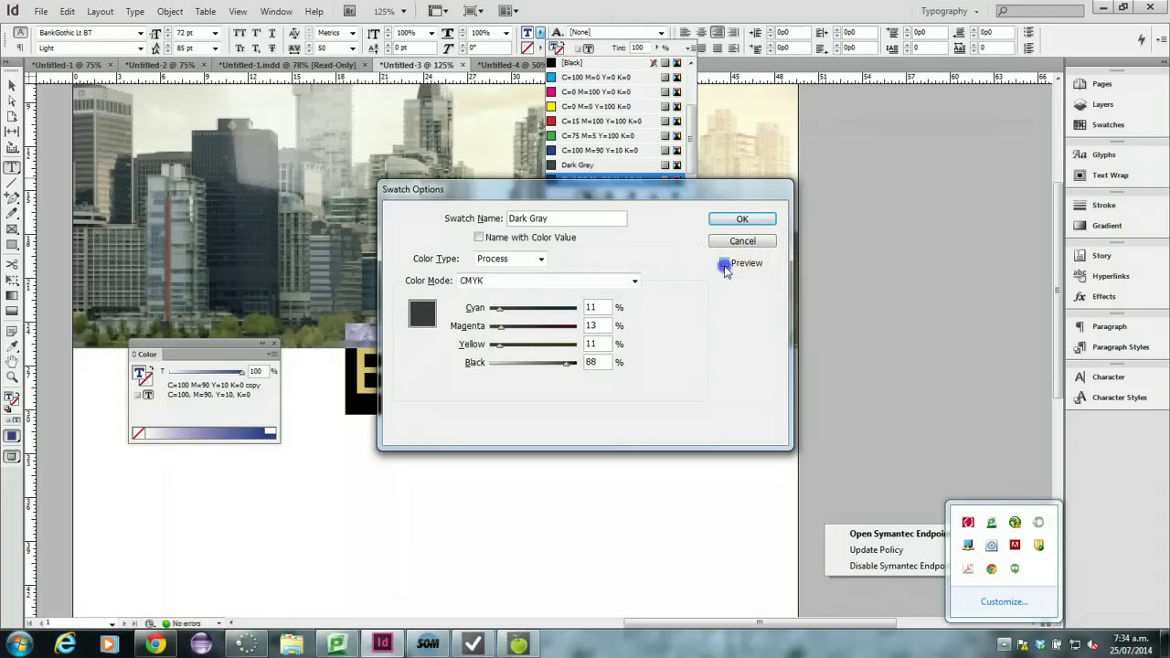
click(723, 263)
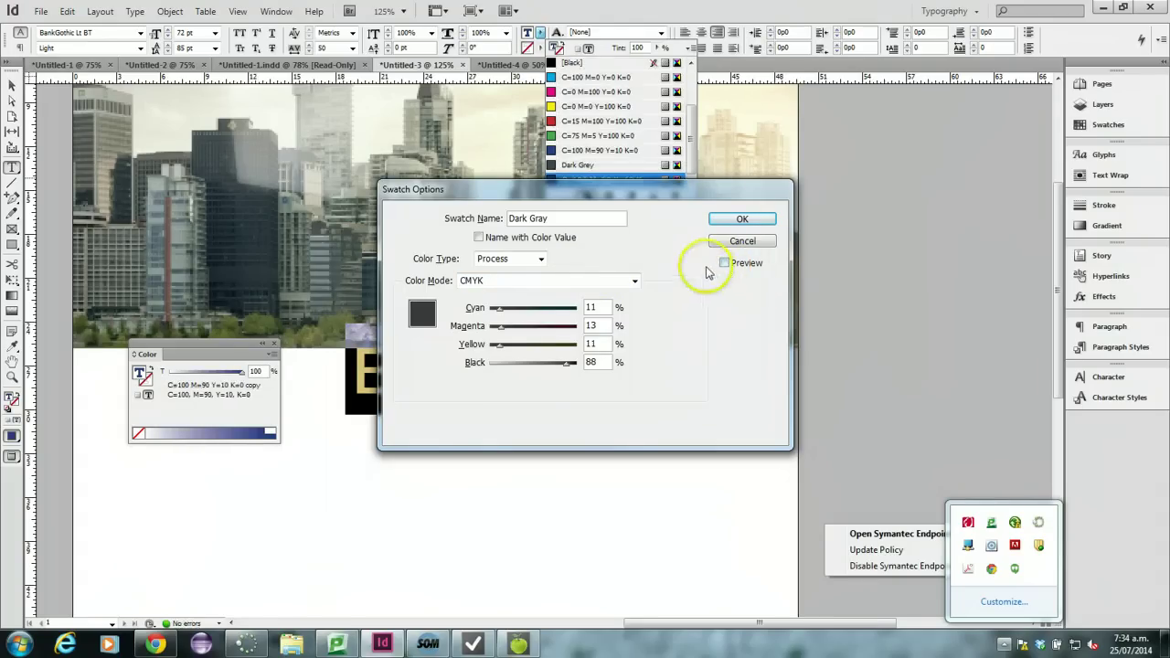
click(740, 220)
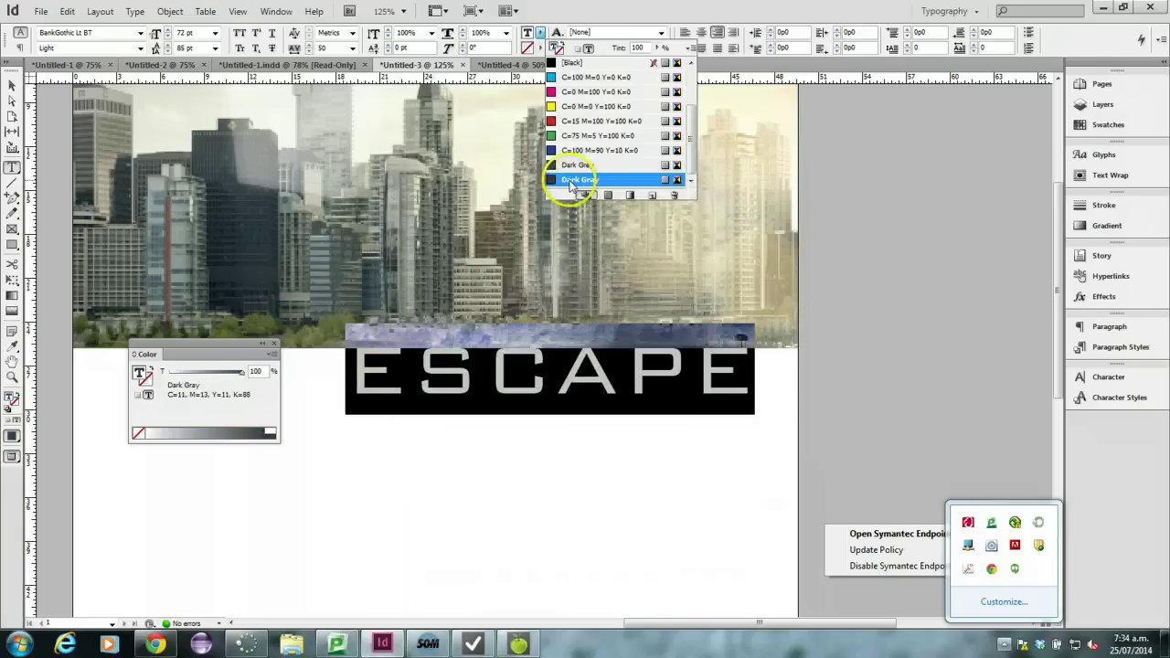
- Try the Dark Grey and Dark Gray swatches as the fill of the ESCAPE text
click(577, 165)
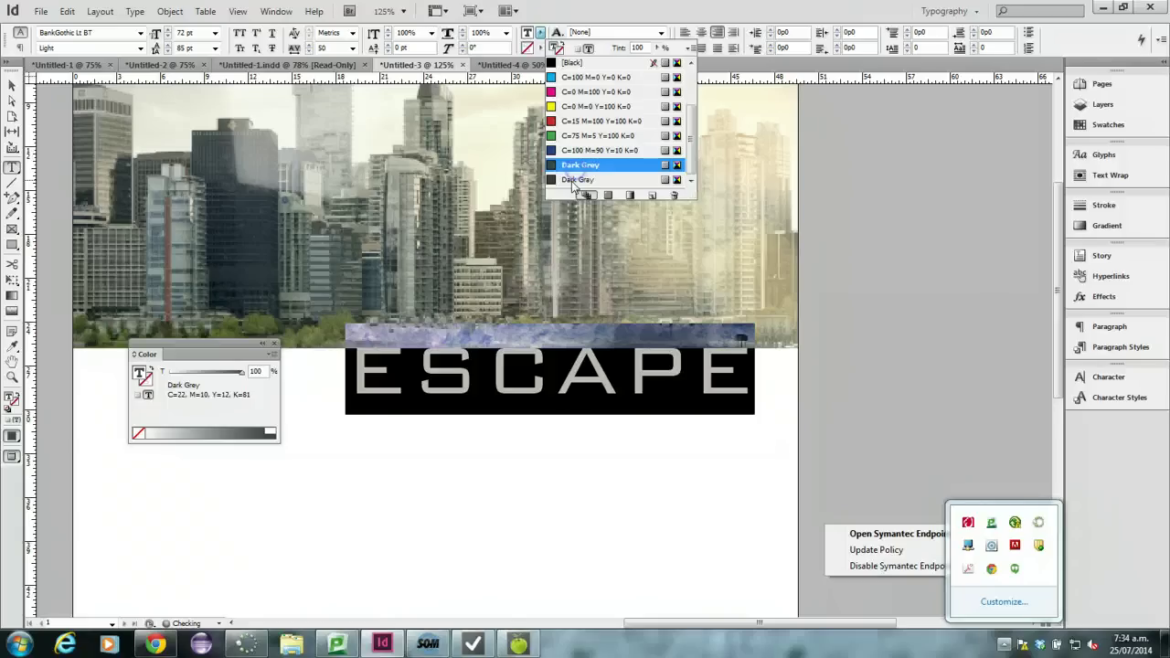
click(573, 179)
click(561, 426)
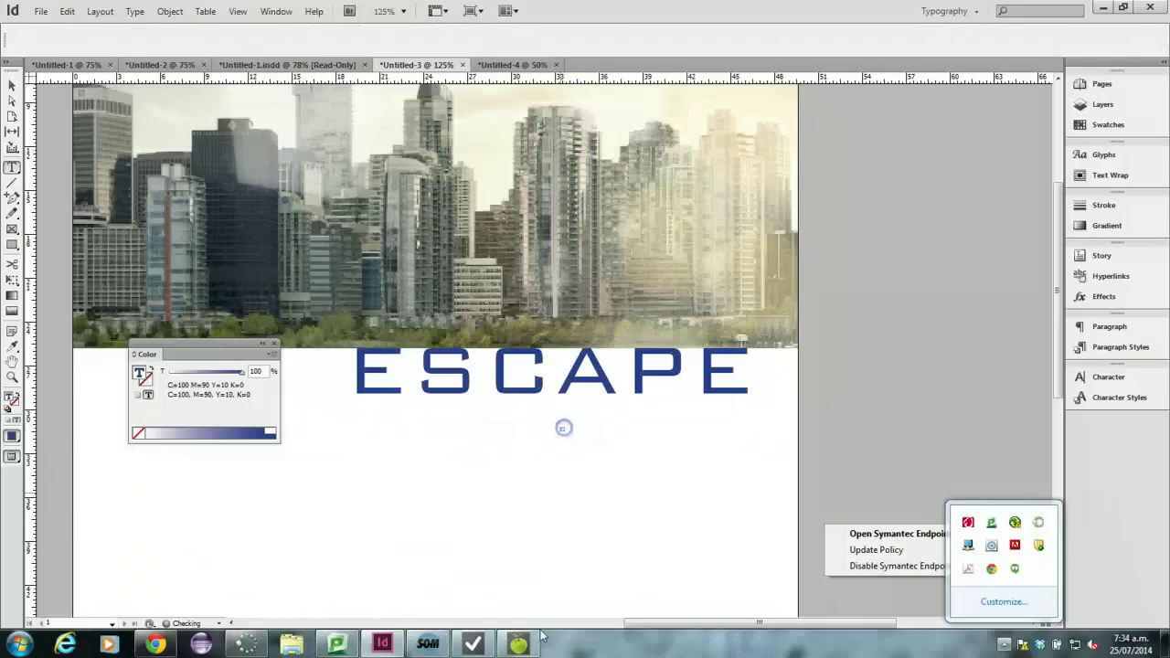
- Select the whole ESCAPE title text, set its fill to the Dark Grey swatch and deselect it
drag(351, 370, 426, 367)
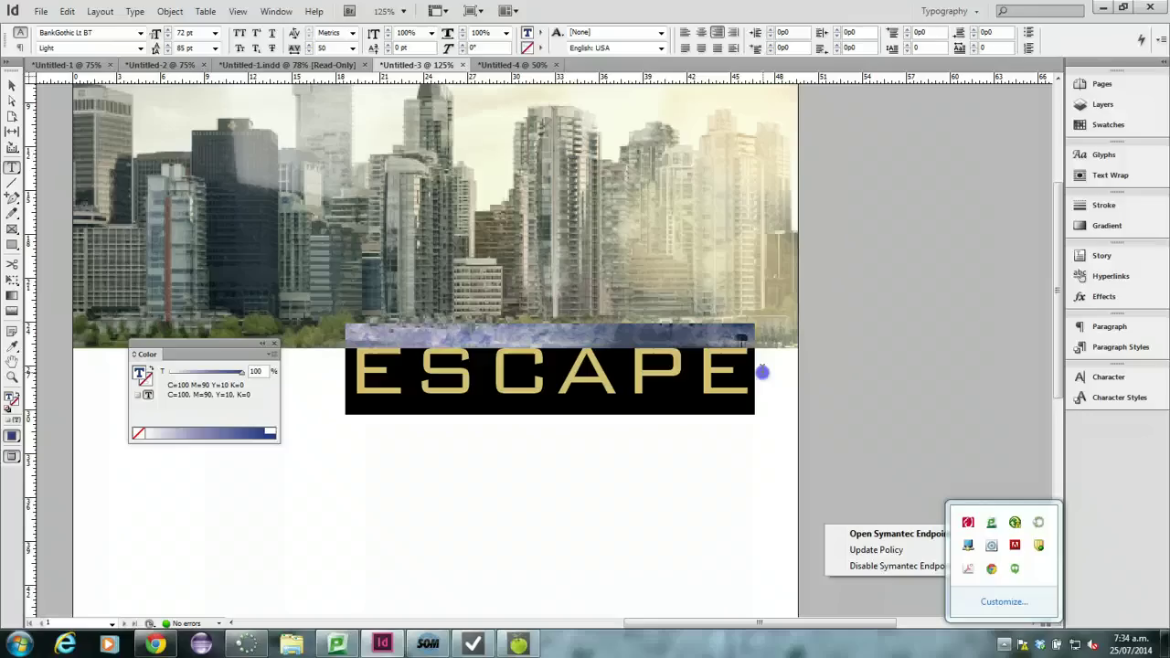
click(540, 32)
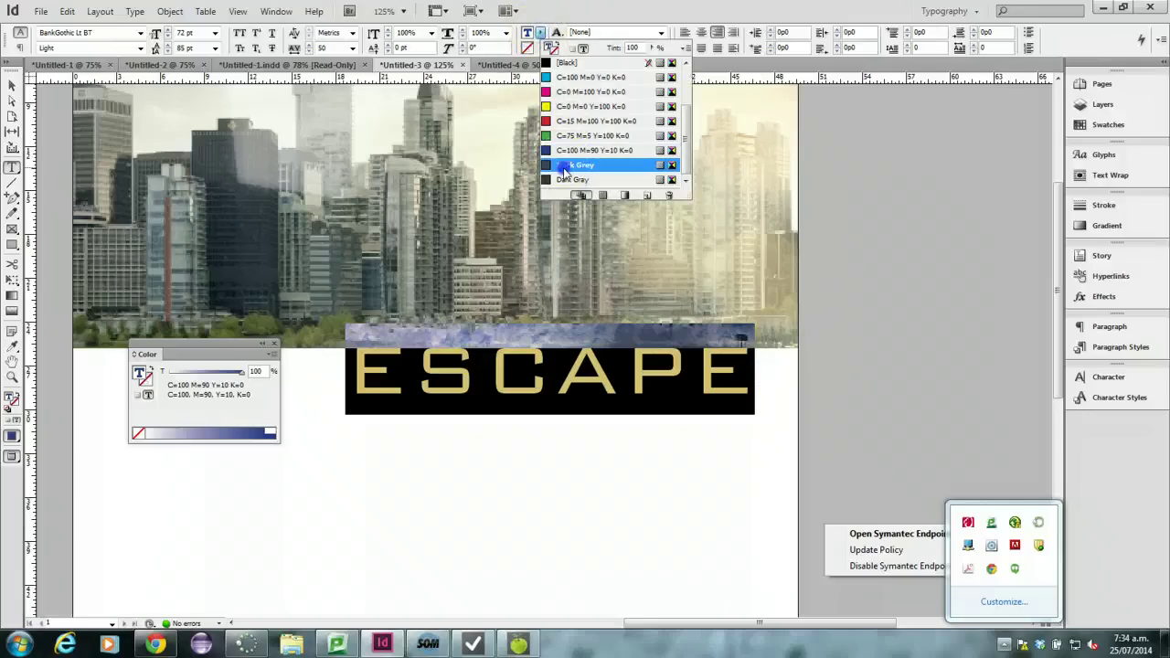
click(567, 164)
click(12, 85)
click(382, 430)
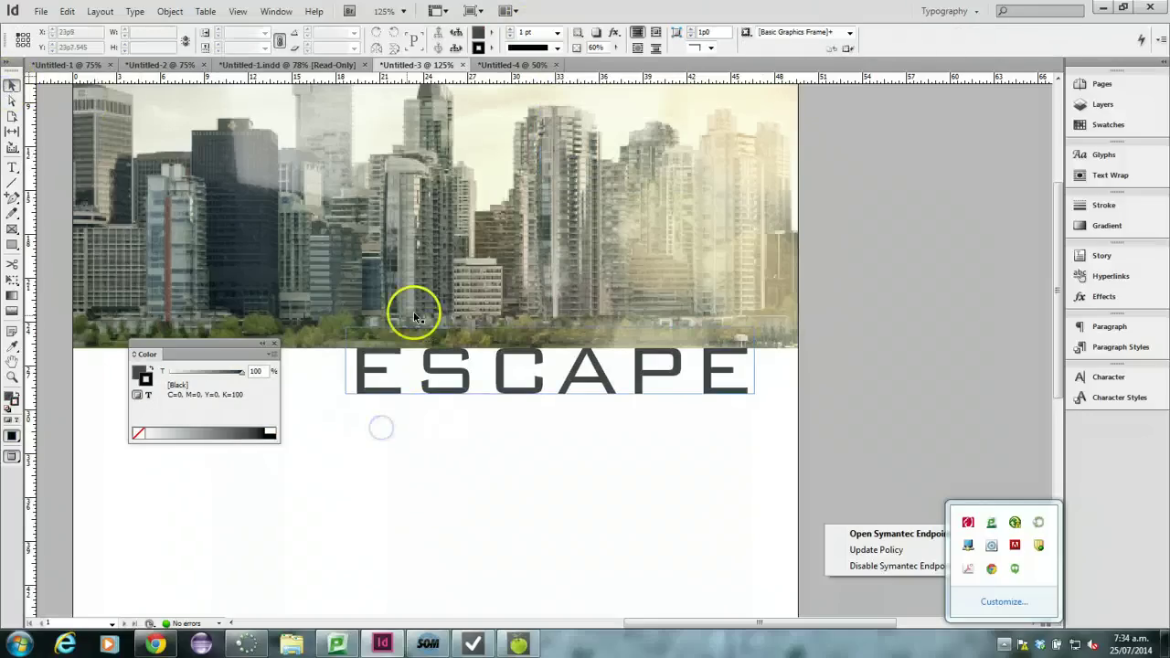
- Examine the fill swatch list and compare the title color with the tones of the skyline photo
scroll(554, 338, down, 2)
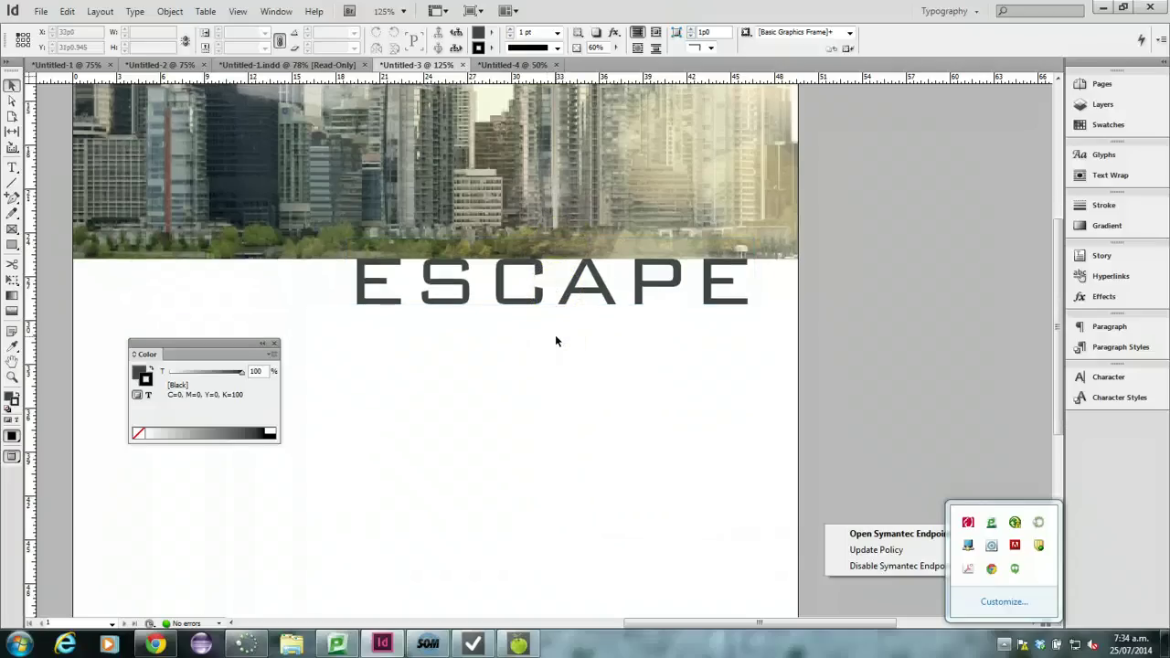
click(489, 35)
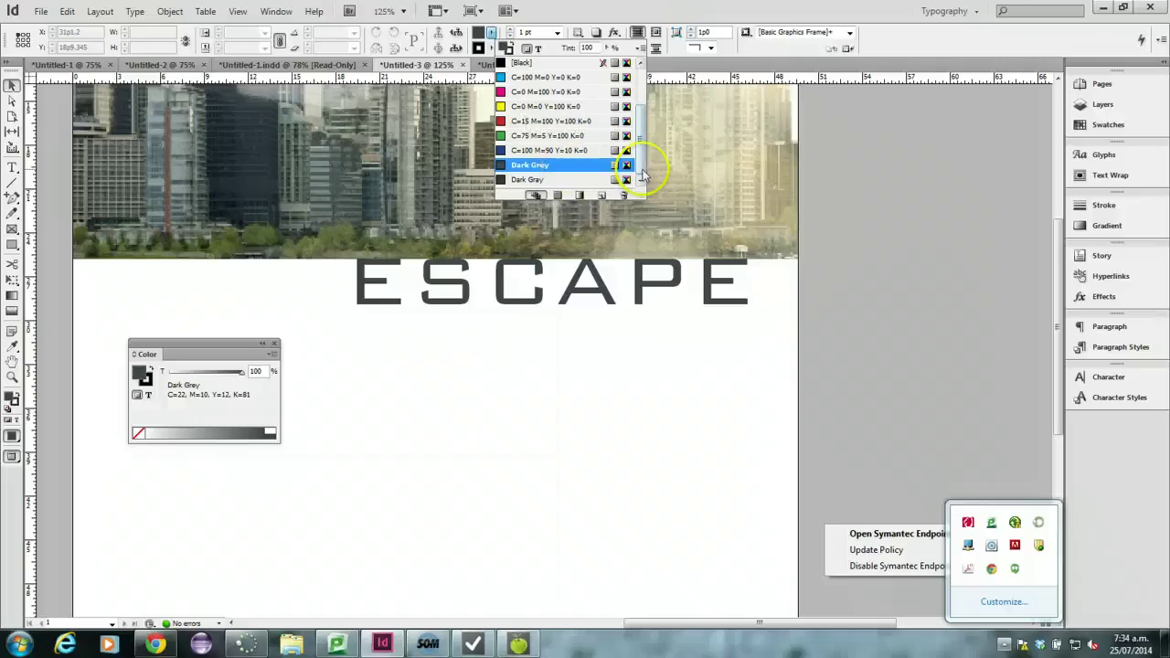
click(589, 198)
scroll(420, 279, up, 3)
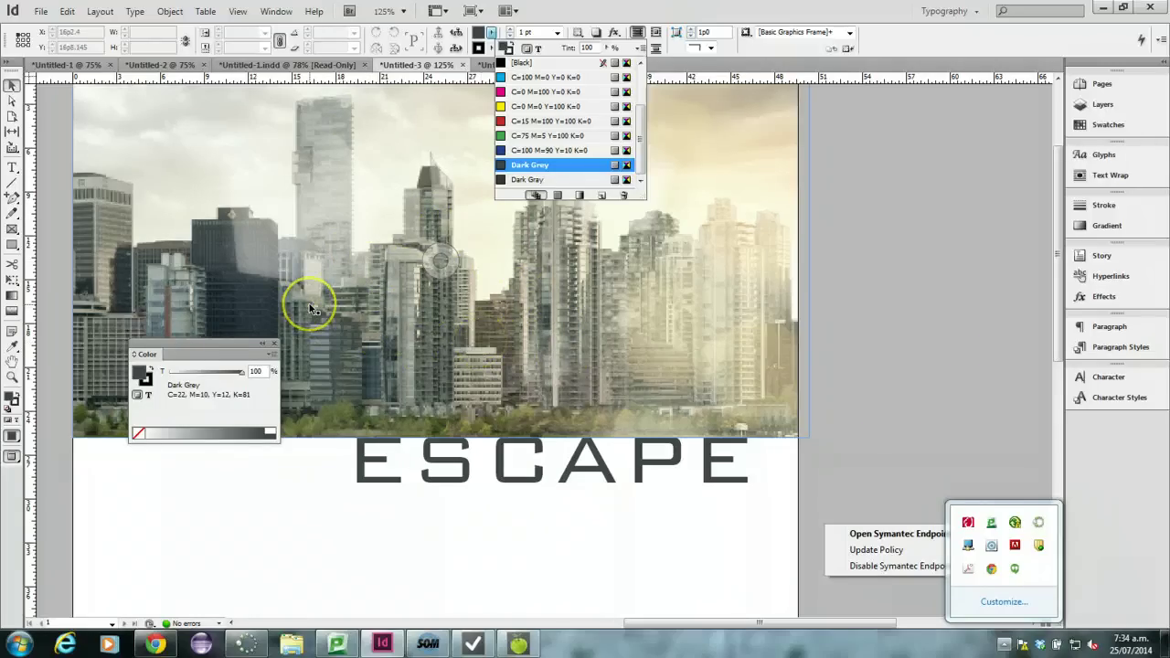
scroll(314, 304, up, 3)
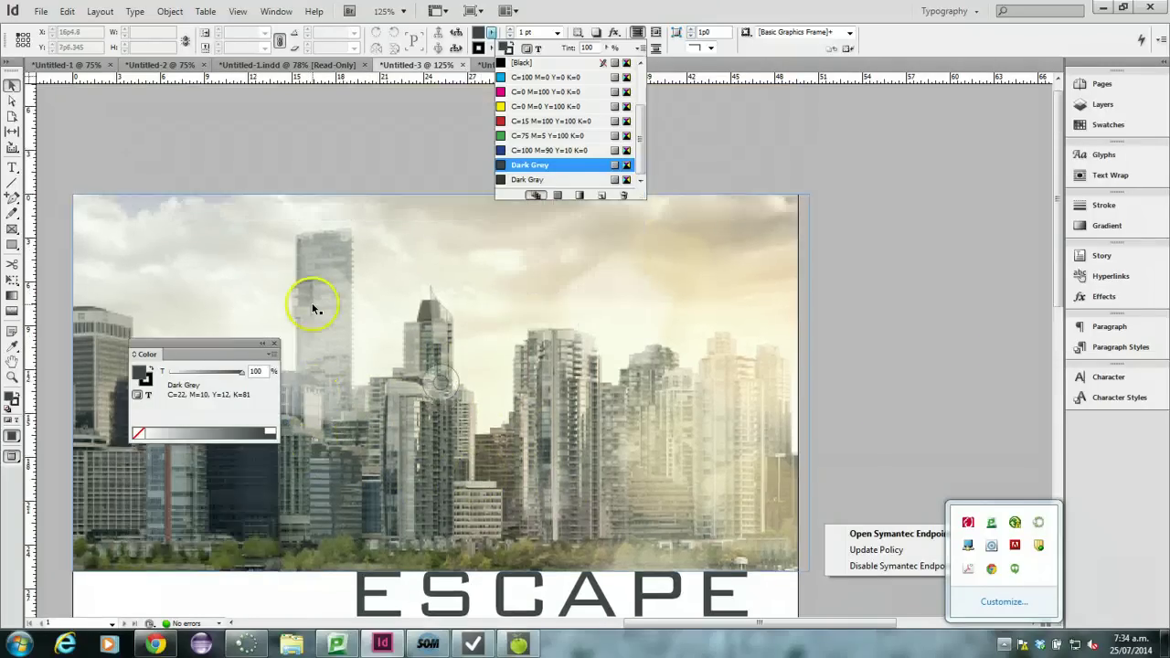
scroll(314, 305, down, 5)
scroll(316, 303, up, 1)
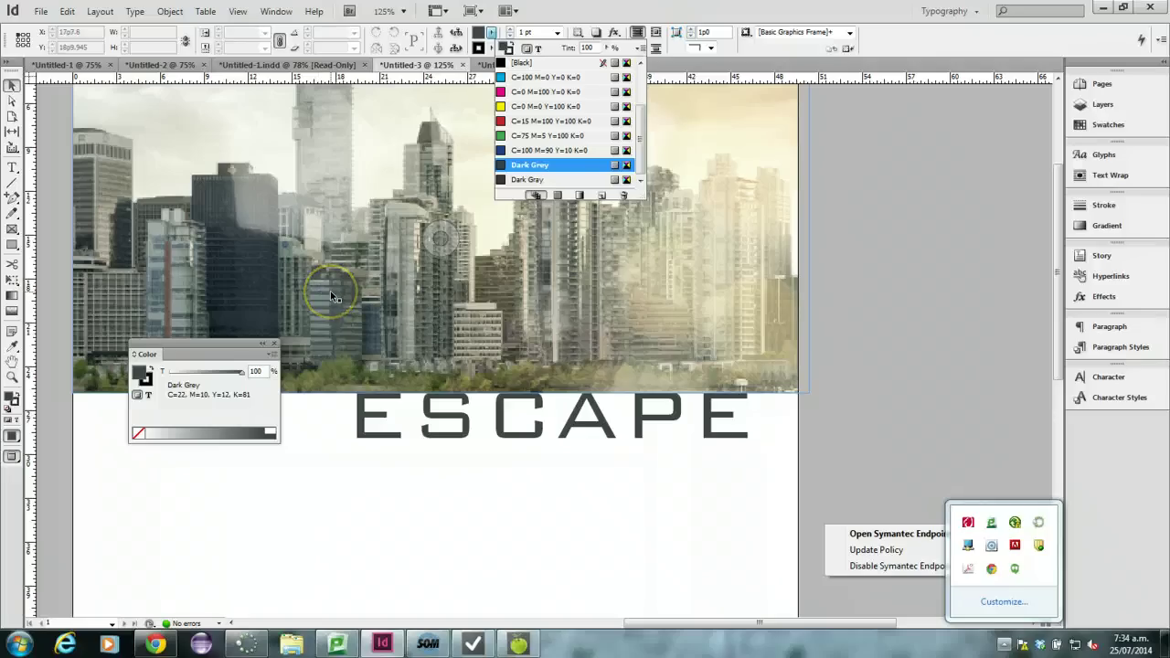
scroll(362, 274, down, 1)
scroll(402, 462, down, 4)
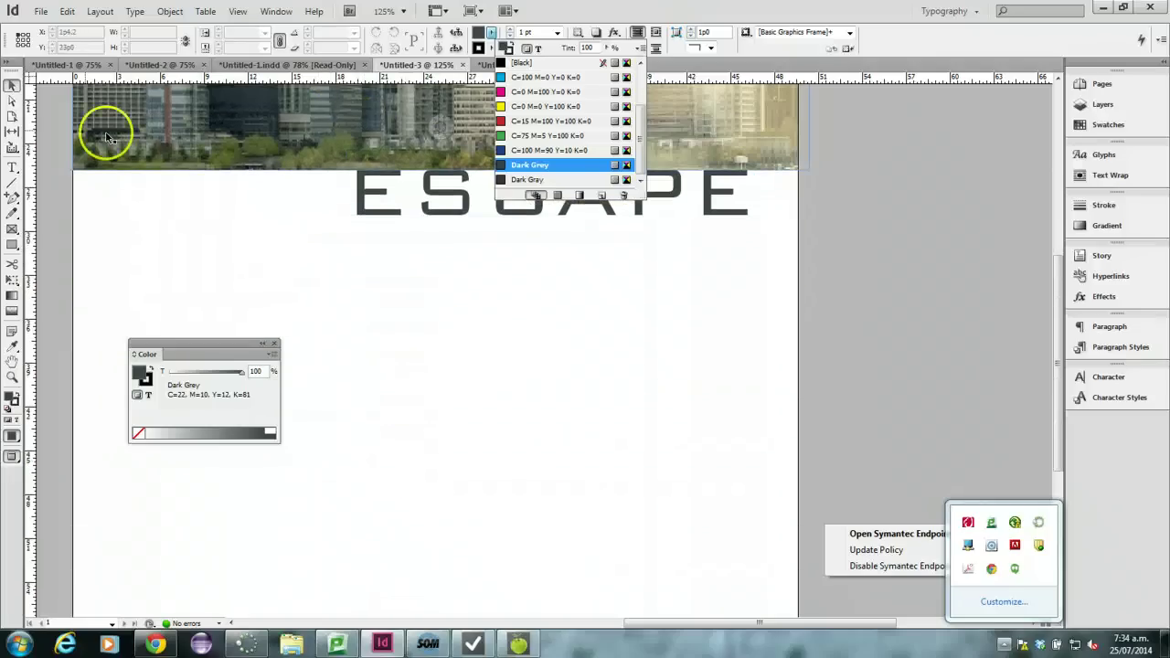
- Exit preview and draw text frames below the title: about 13p10 by 11p10 in the first column, about 28p9 by 23p7 across the other two
click(12, 168)
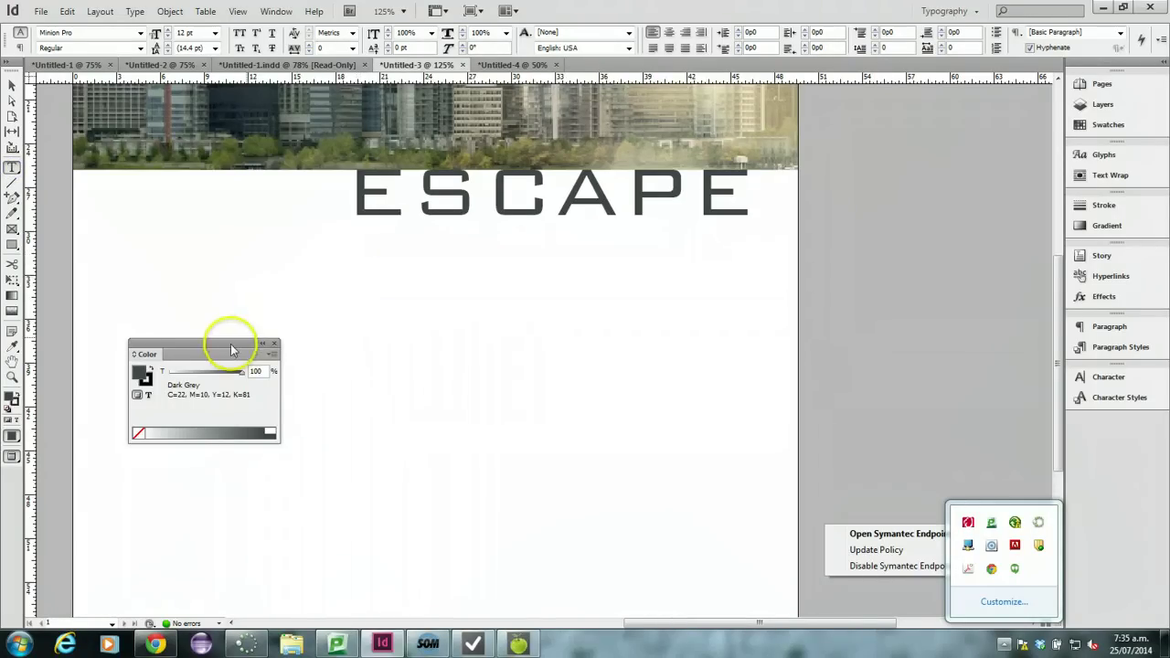
drag(232, 350, 104, 357)
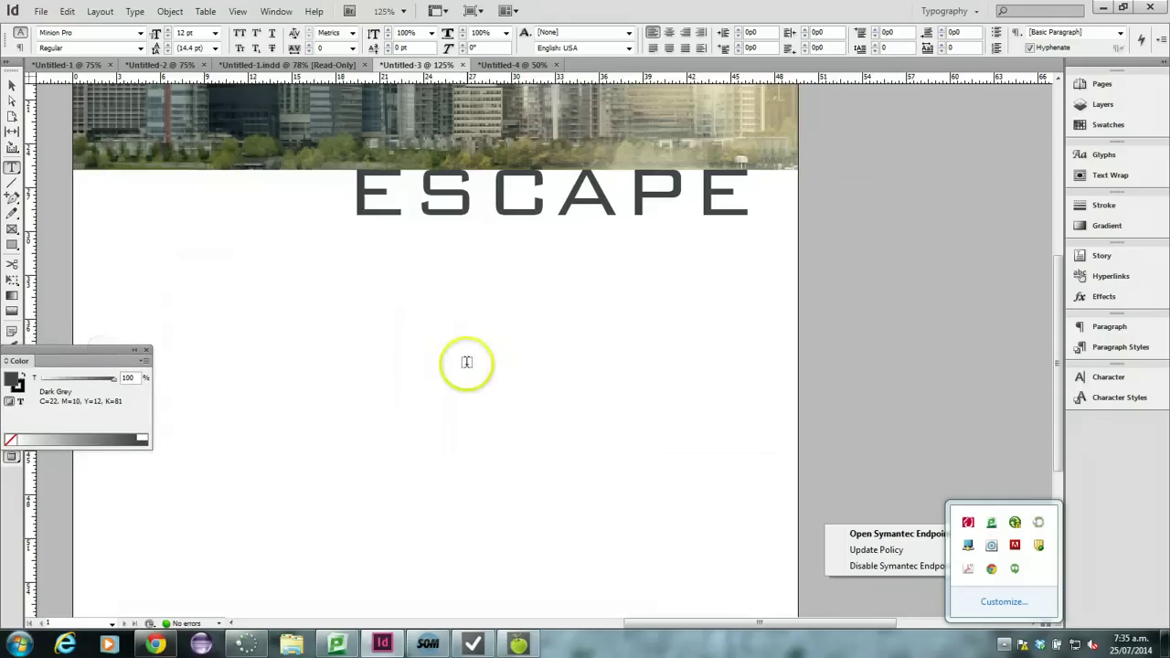
key(w)
drag(117, 247, 319, 422)
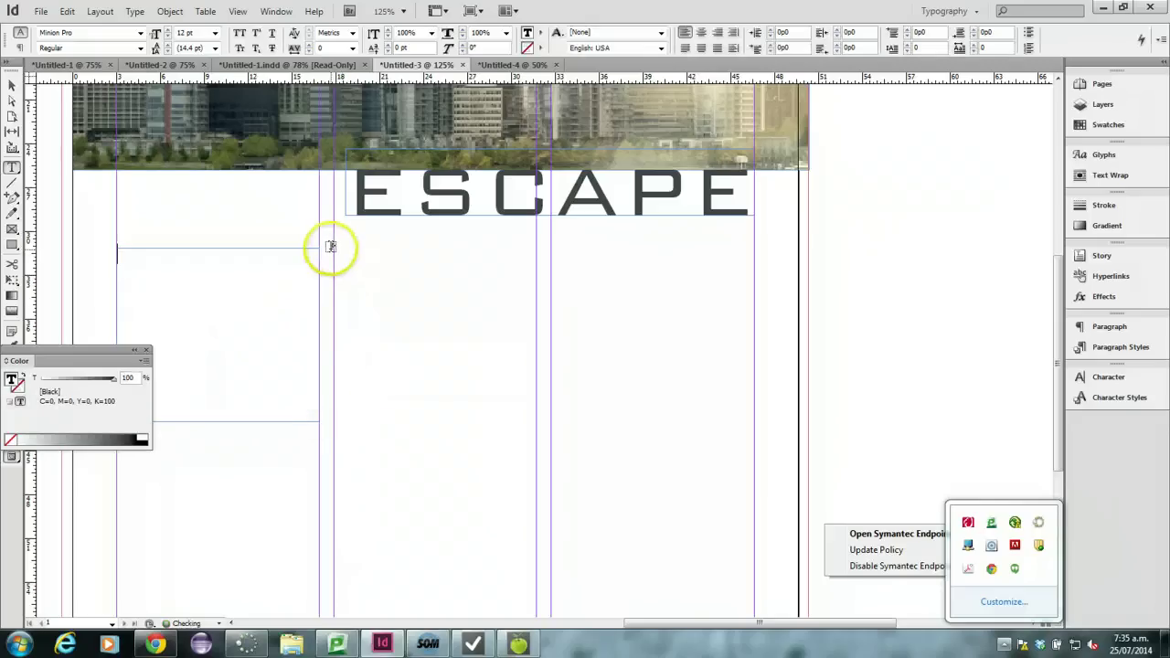
drag(336, 251, 755, 598)
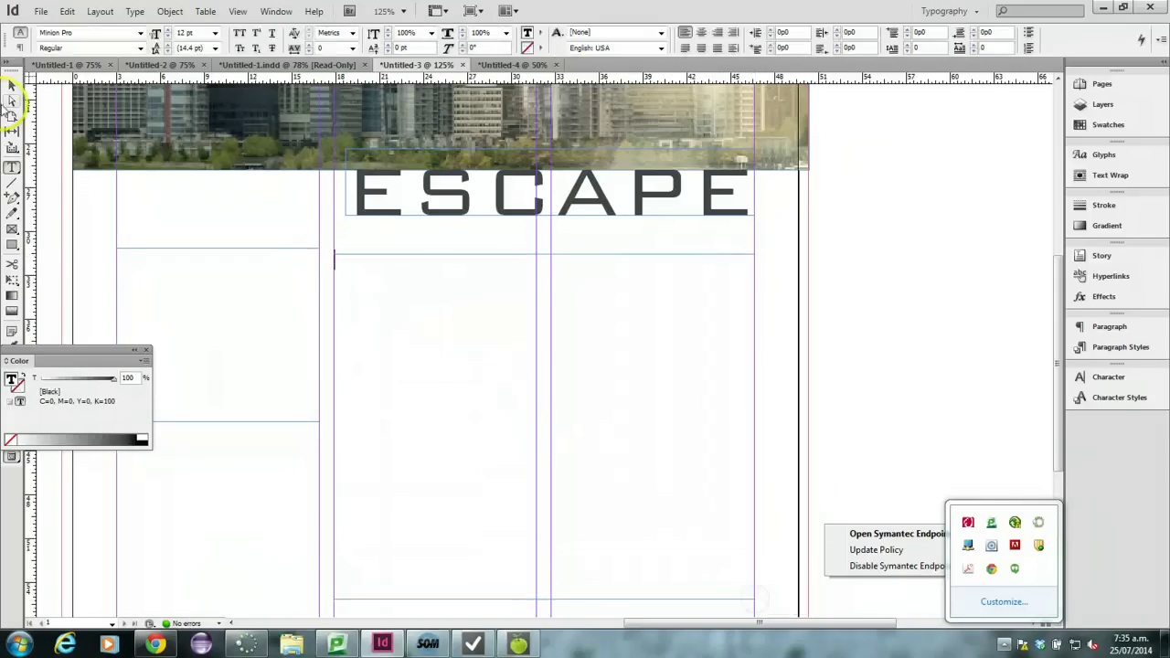
- Extend the wide text frame's top edge to align with the first-column frame, giving it a height of 24p0
click(12, 84)
click(304, 269)
click(542, 259)
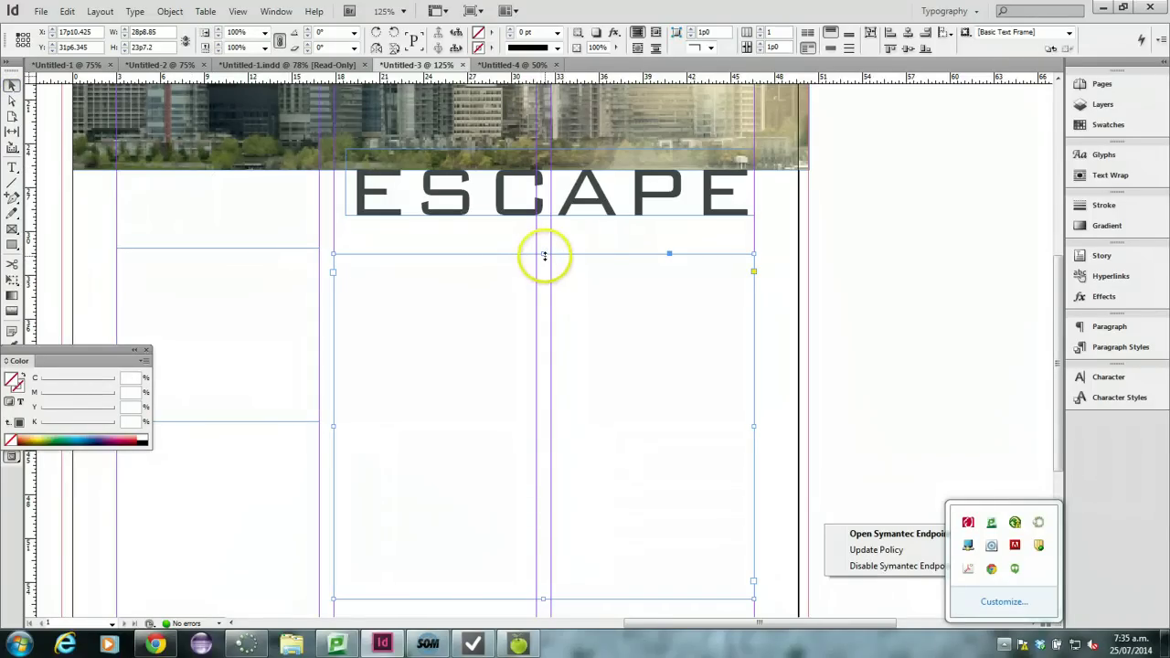
mouse_move(542, 255)
mouse_down()
mouse_move(542, 238)
mouse_move(543, 251)
mouse_up()
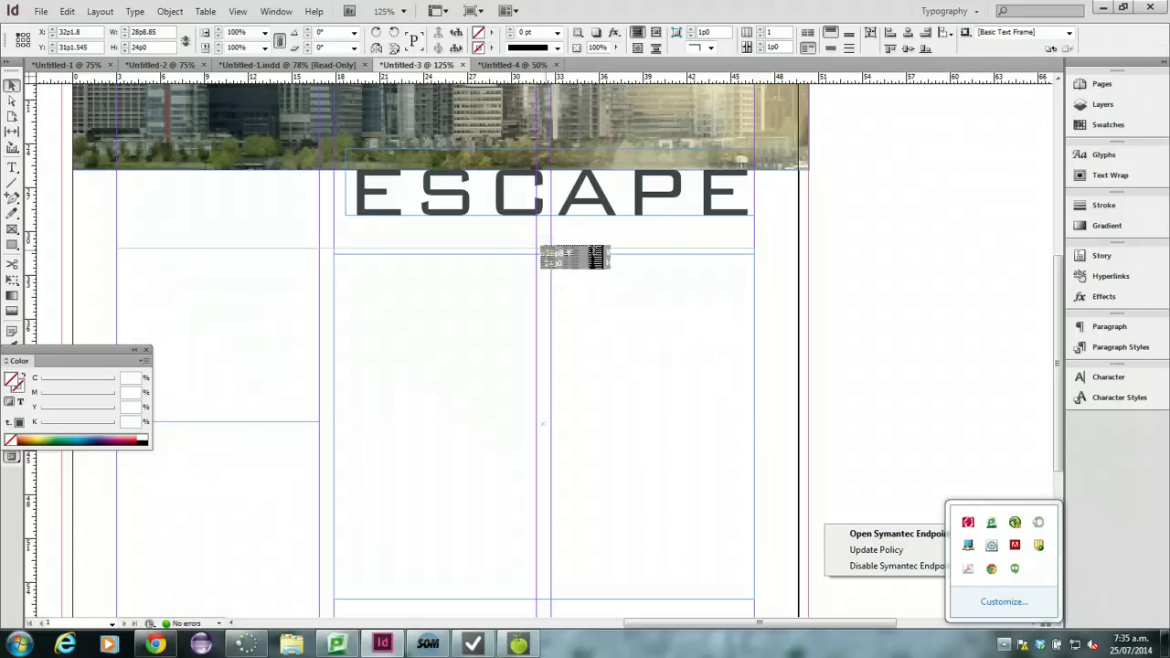
drag(543, 254, 543, 248)
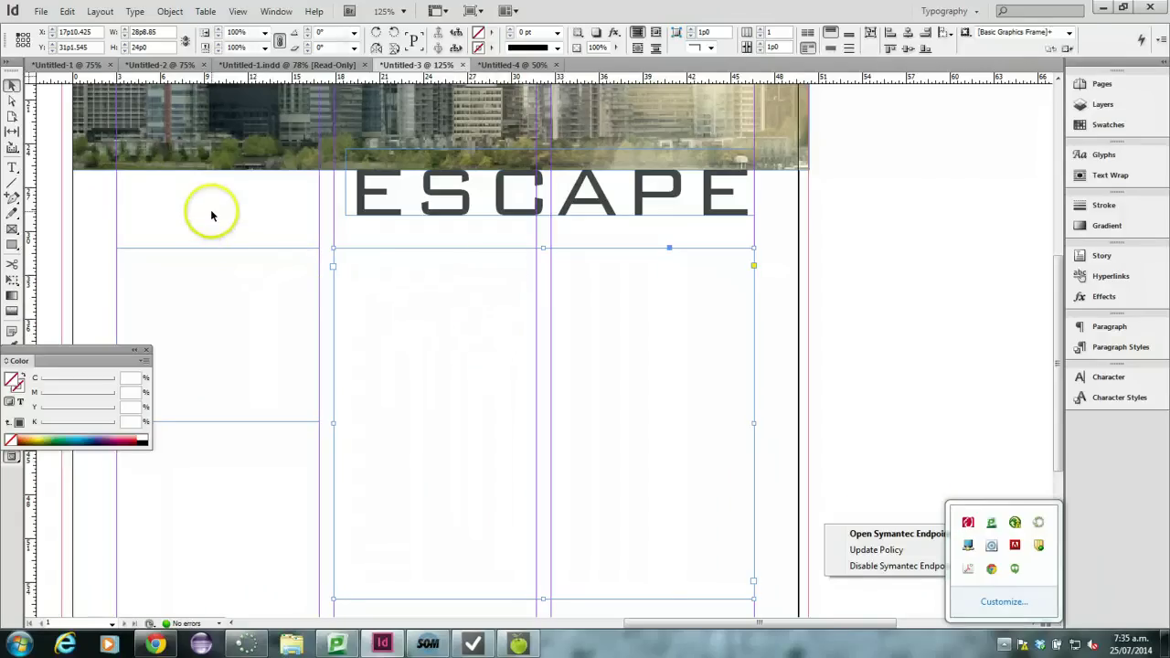
click(230, 240)
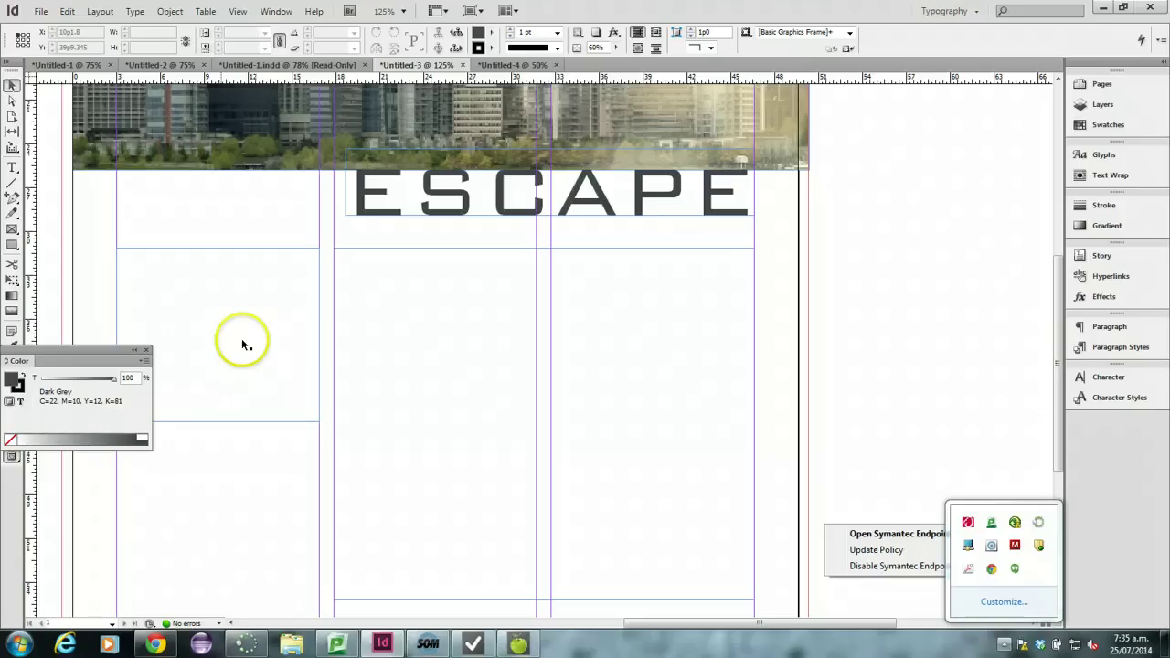
- Select the first-column and wide text frames in turn to examine their in and out ports
click(206, 289)
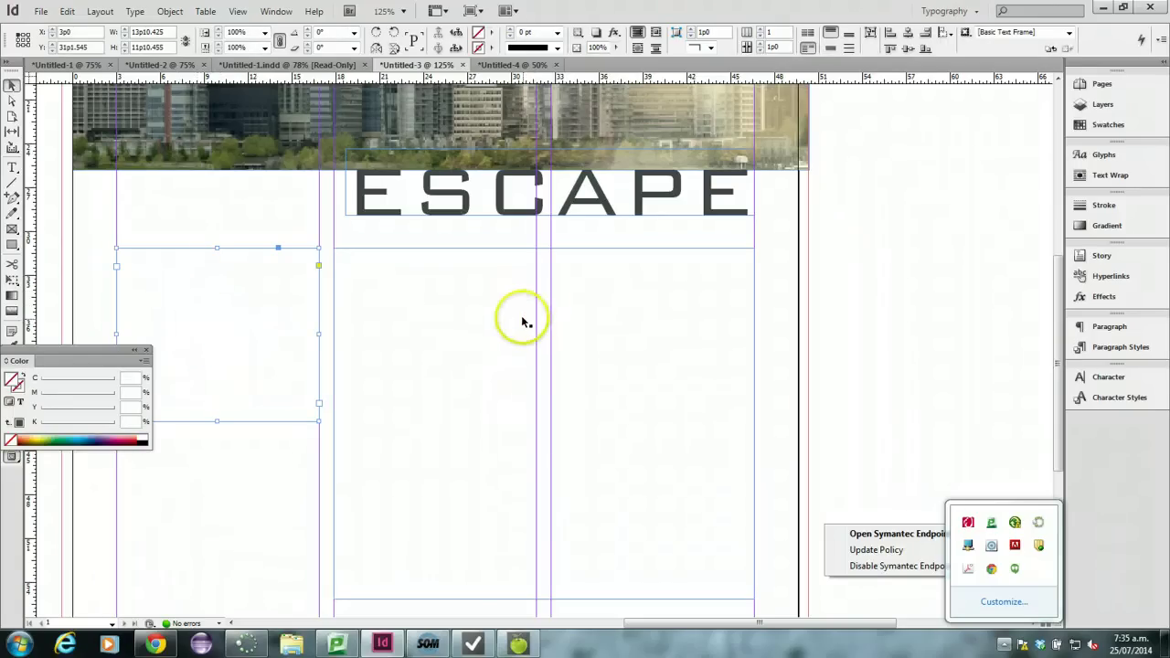
click(518, 359)
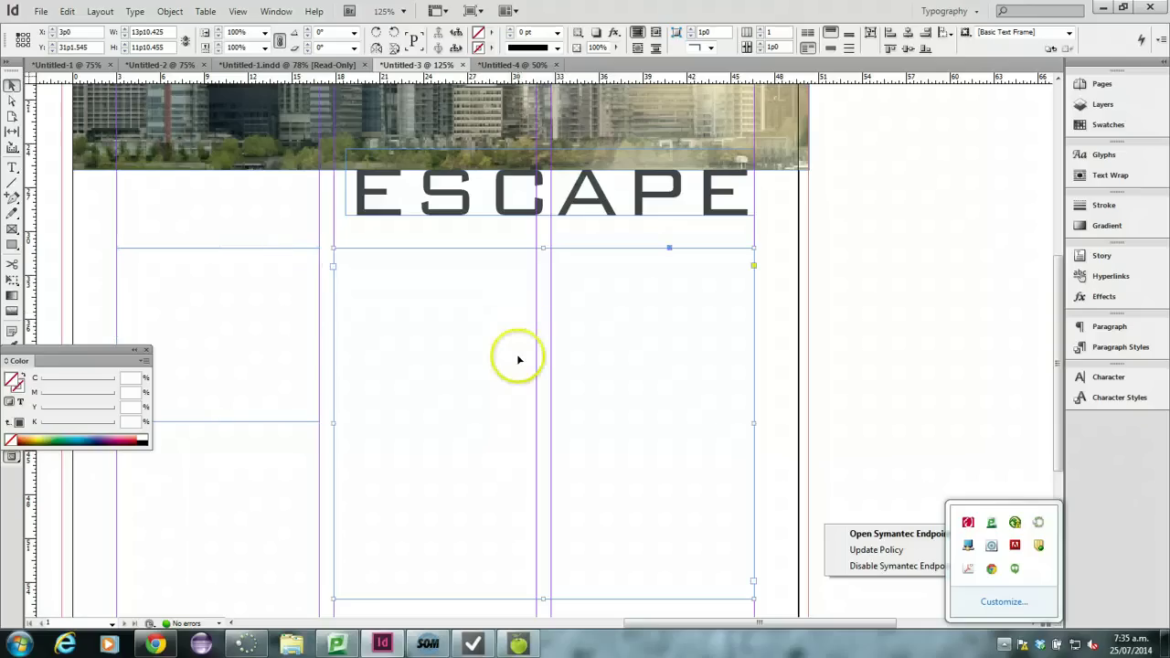
click(235, 308)
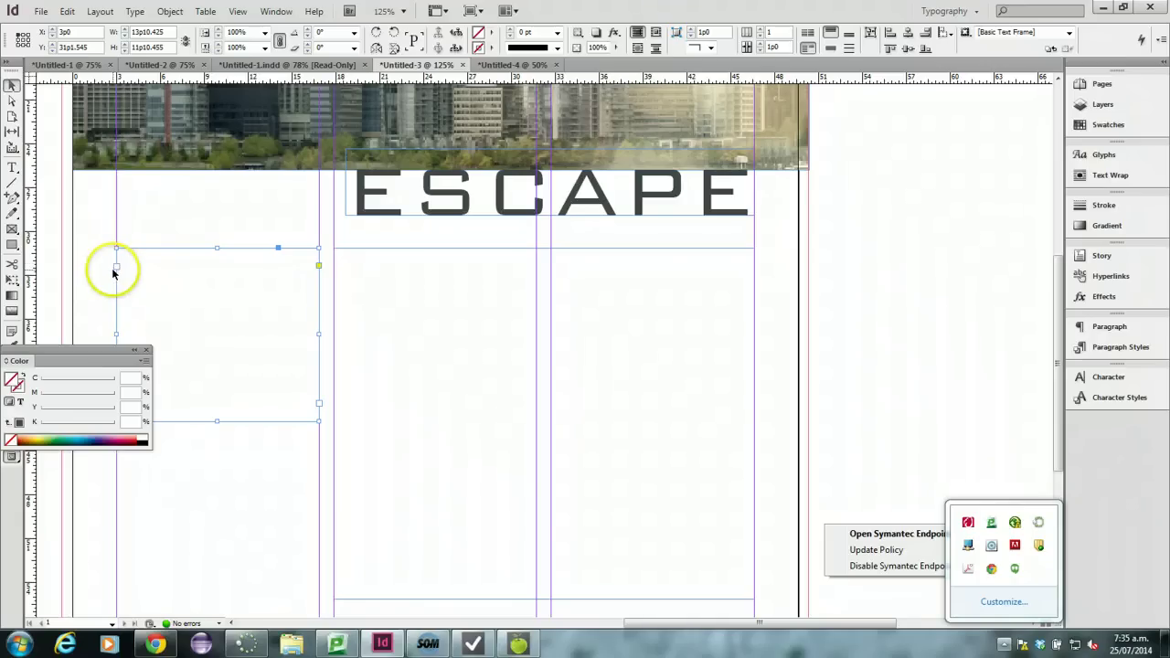
- Thread the first-column text frame from its out port into the wide text frame beside it
click(319, 403)
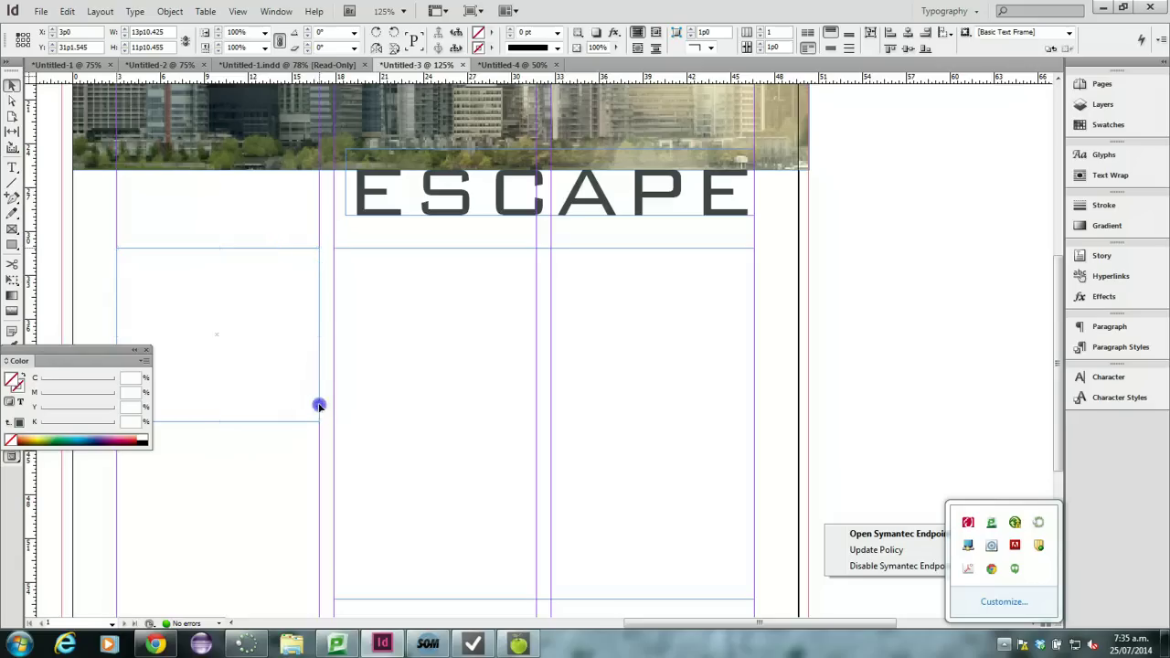
drag(351, 413, 317, 405)
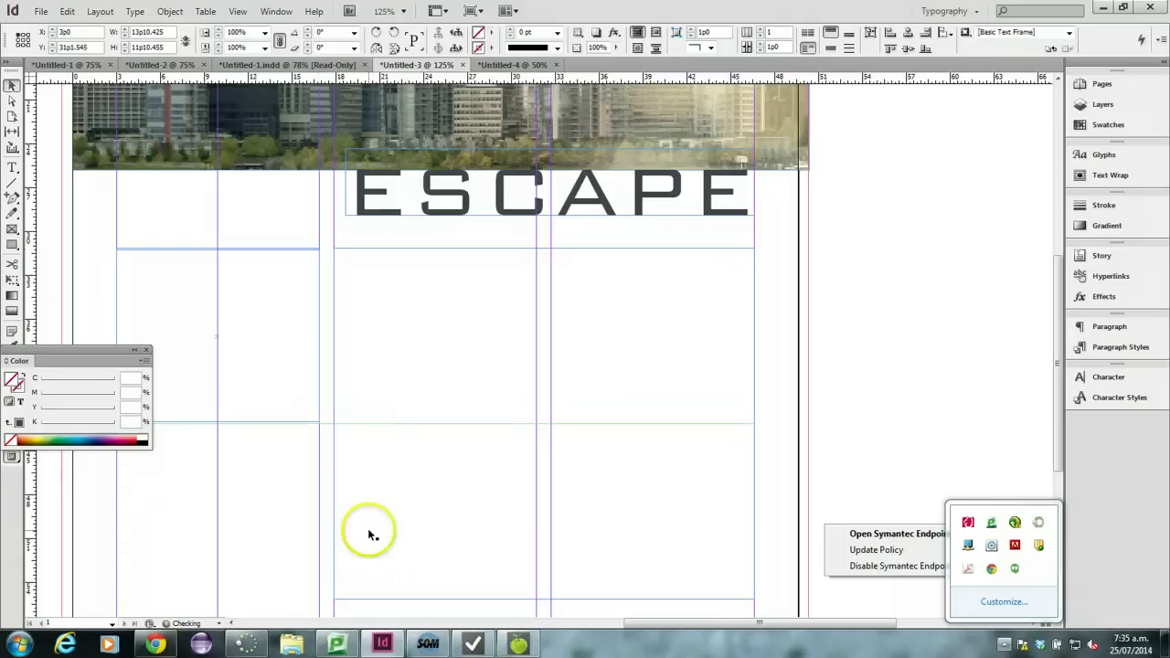
click(318, 405)
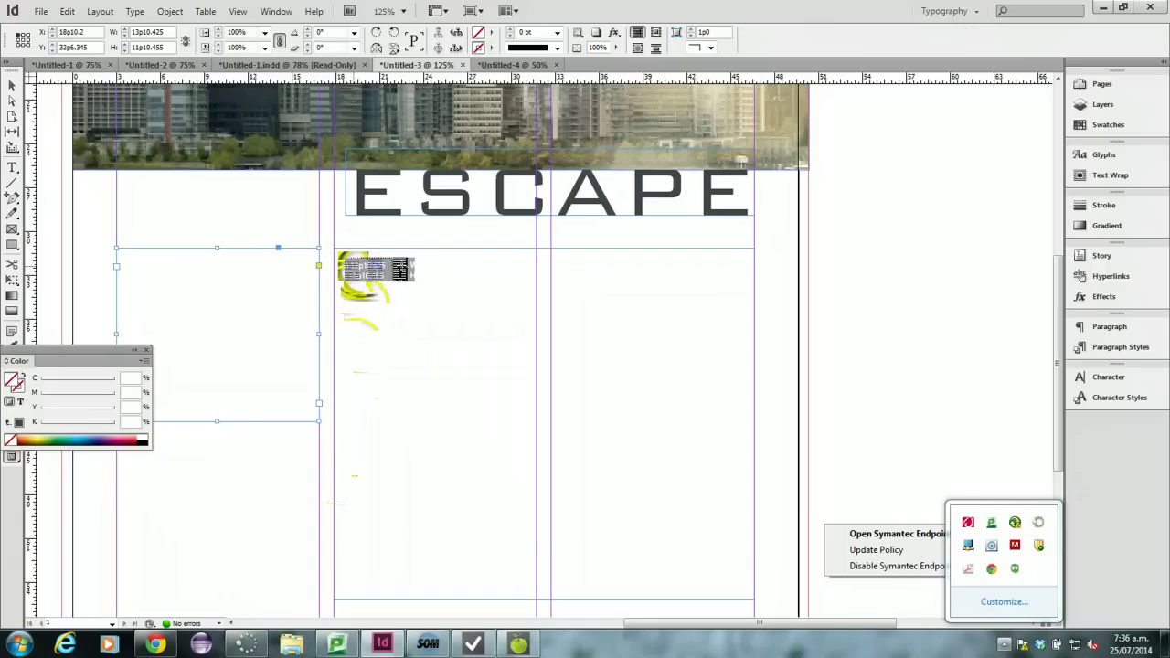
click(387, 410)
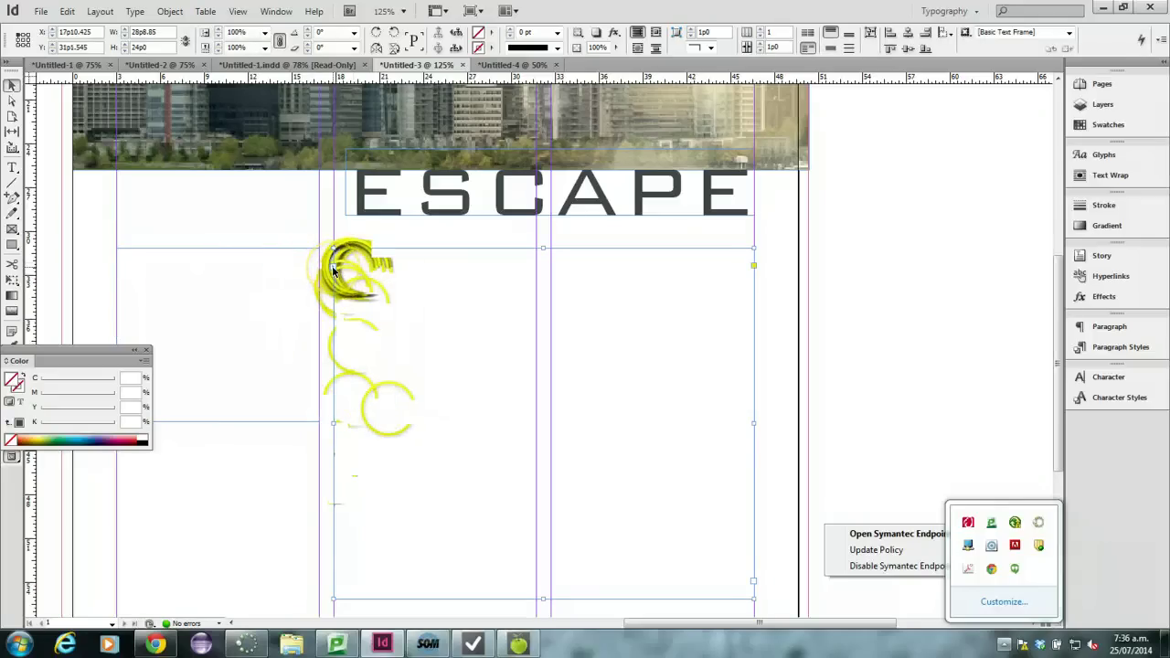
click(333, 270)
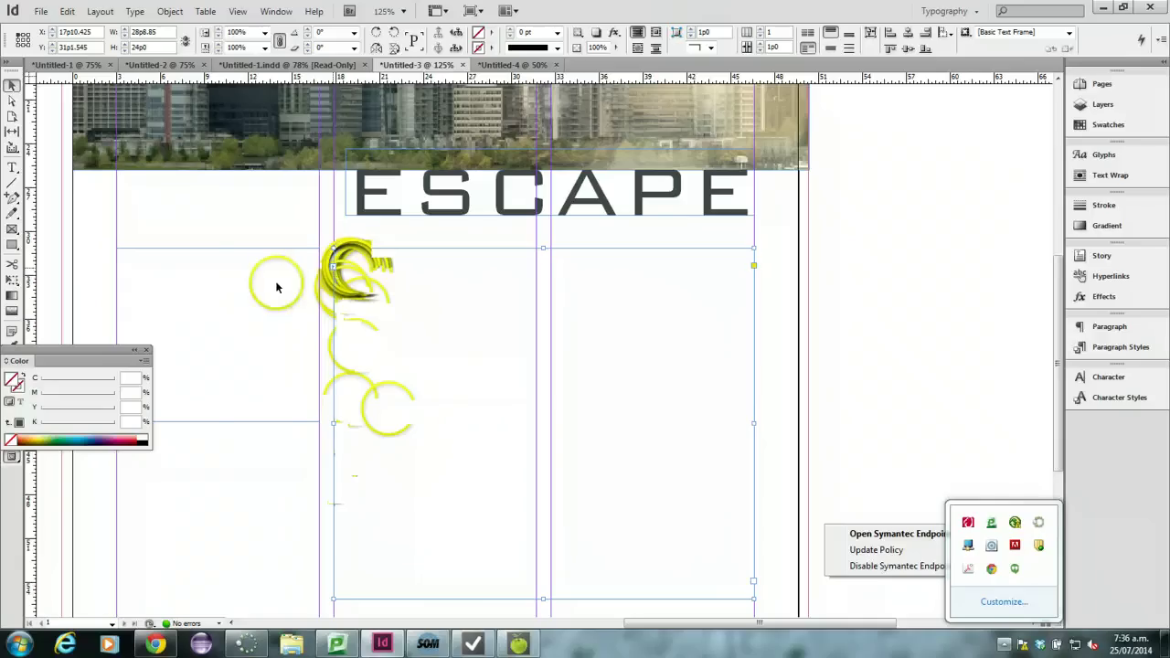
- Select the first-column text frame and show the text threads linking it to the wide frame
click(320, 406)
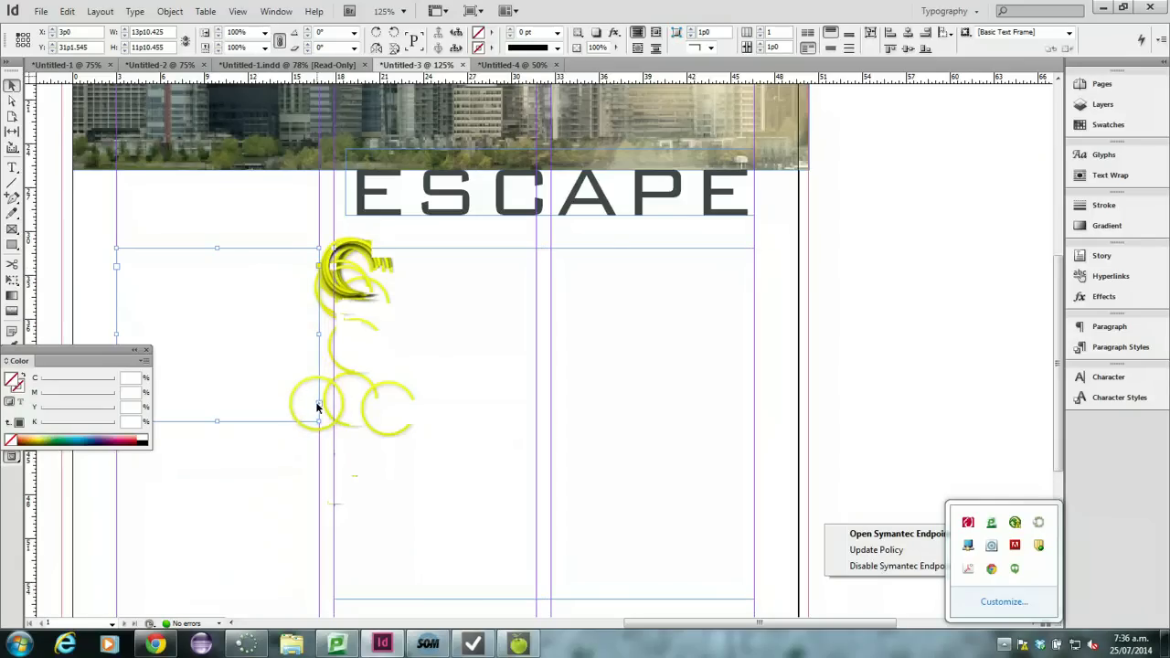
click(239, 12)
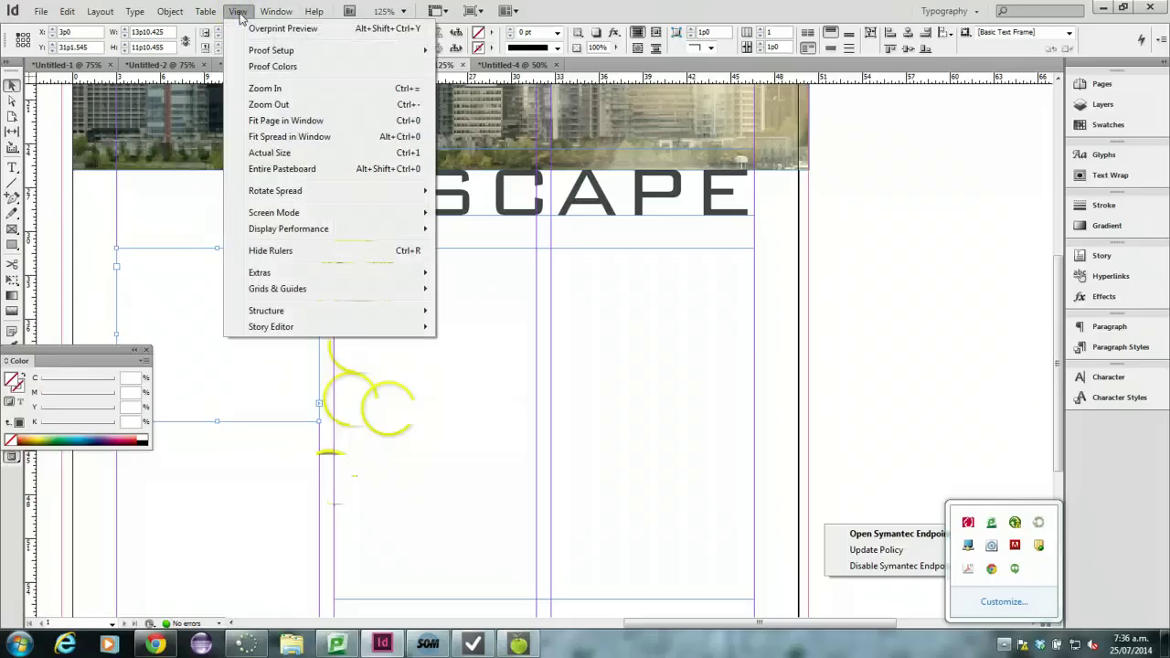
mouse_move(277, 280)
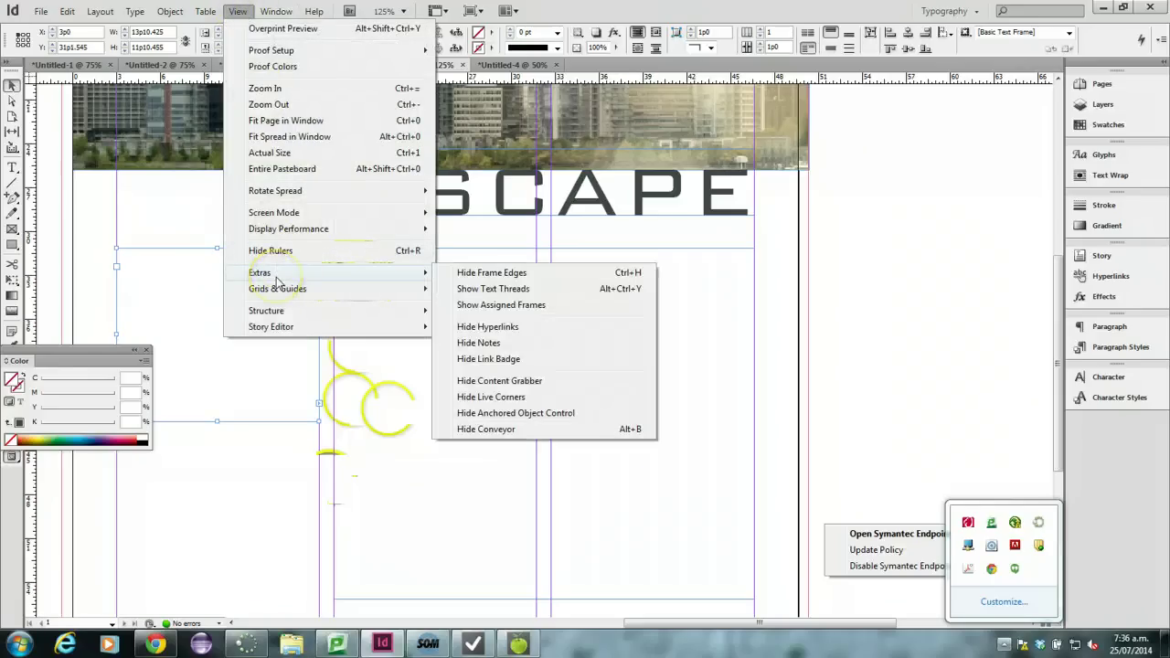
click(117, 27)
click(99, 12)
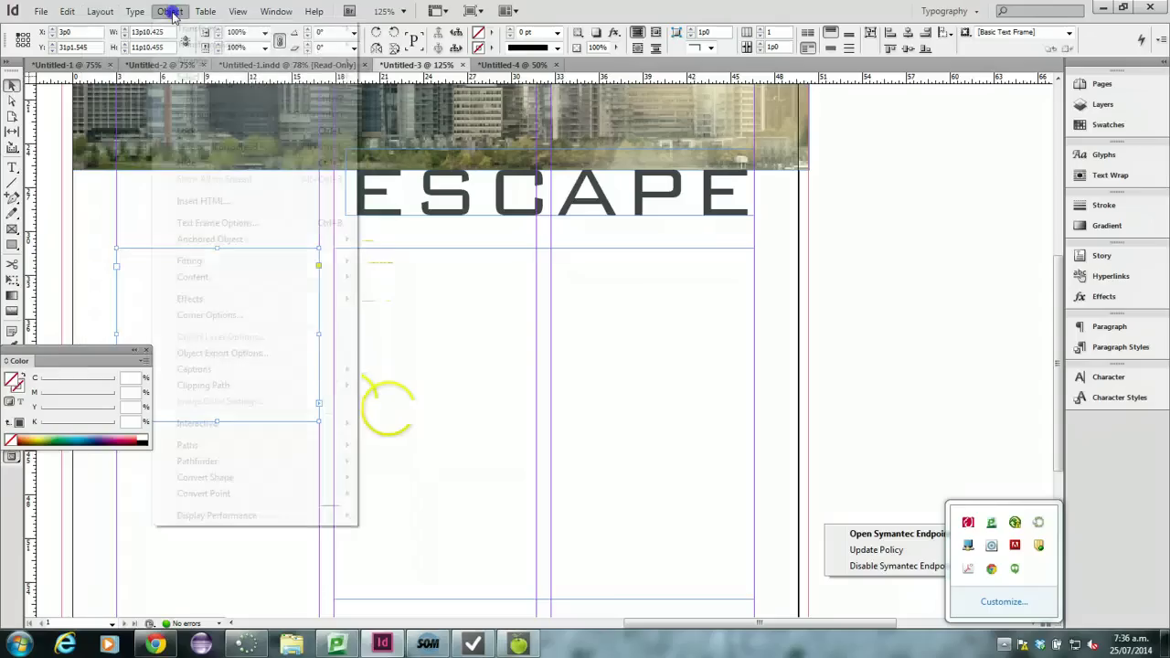
mouse_move(172, 16)
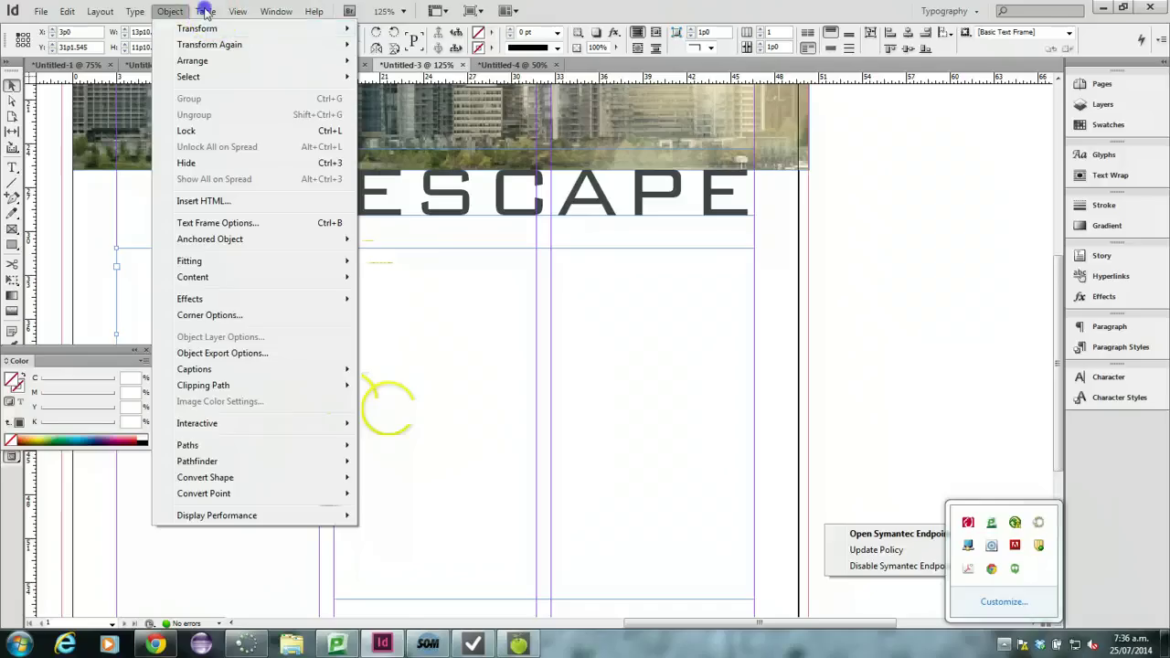
mouse_move(233, 13)
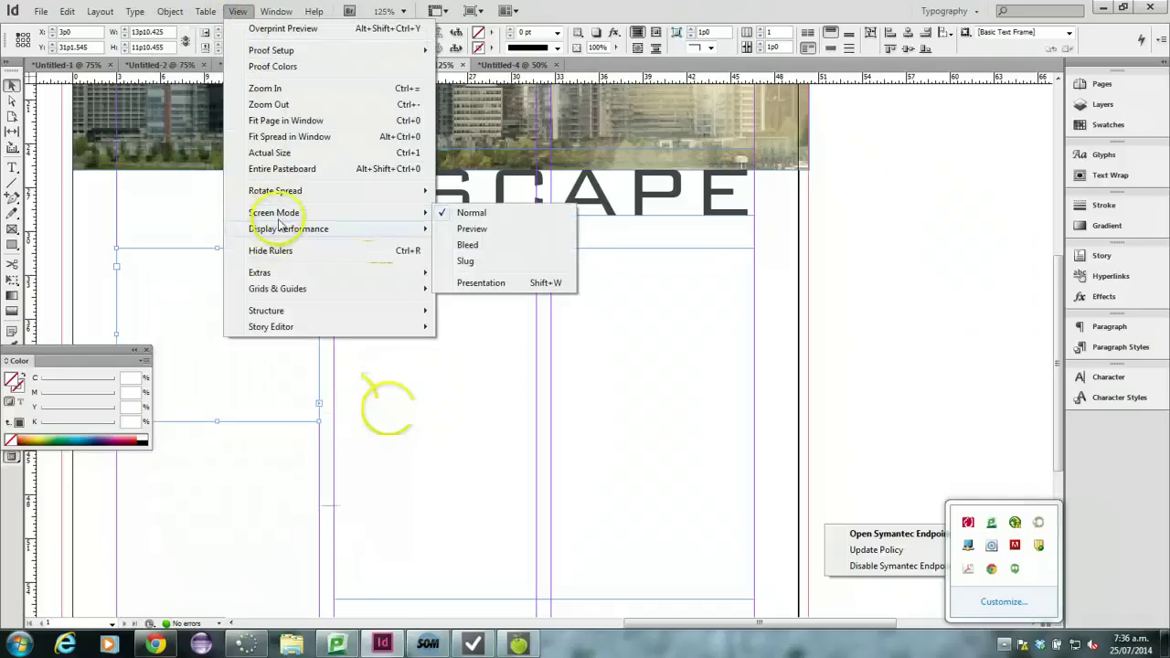
mouse_move(273, 281)
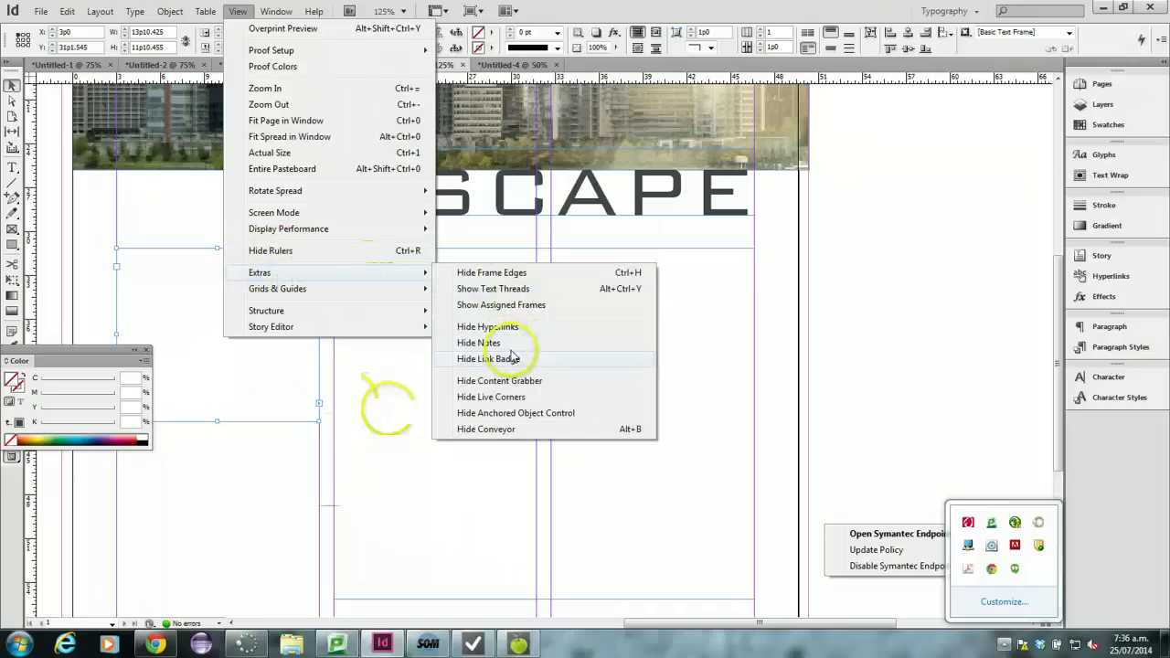
click(498, 289)
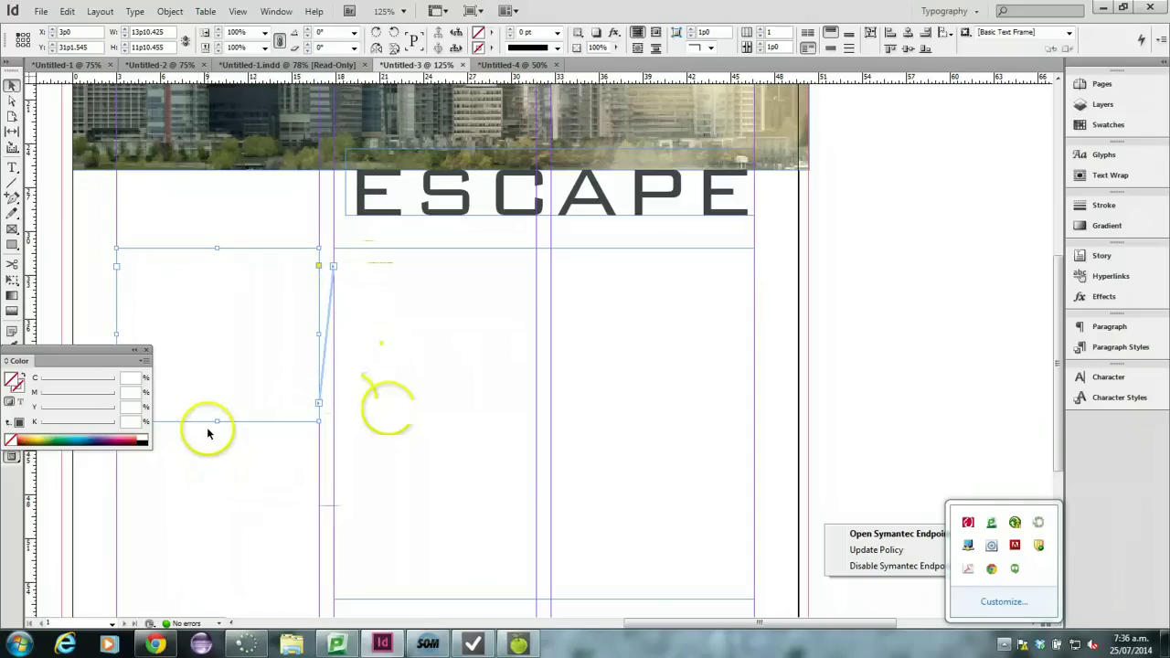
- Fill the threaded text frames with placeholder text, starting from the first-column frame
click(204, 304)
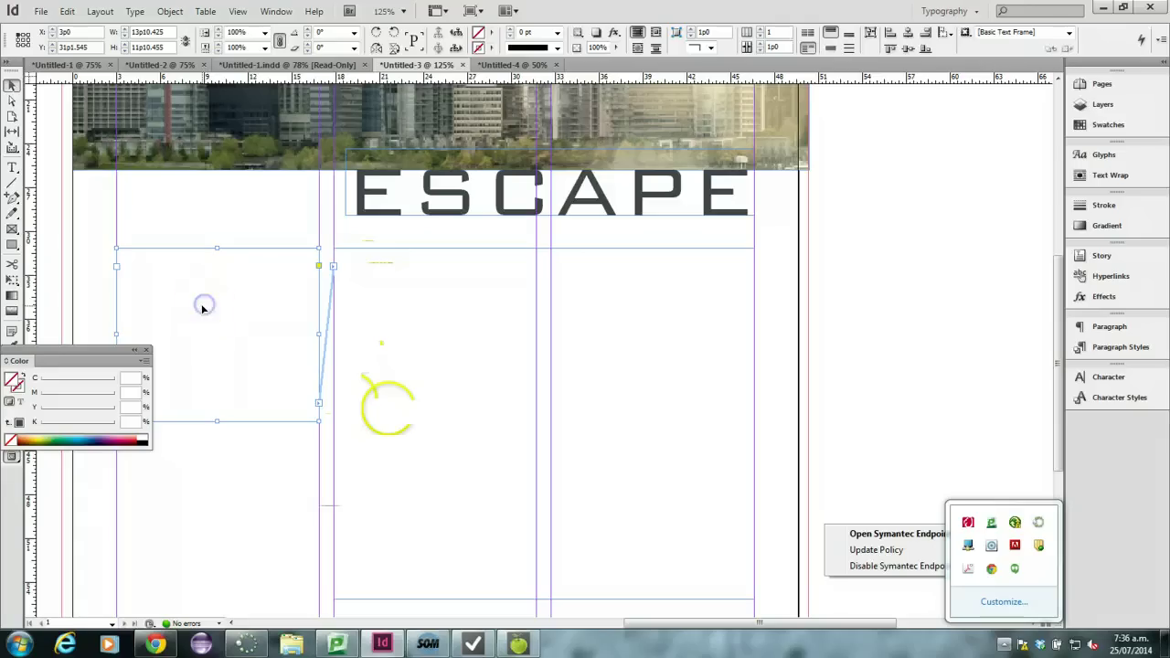
right_click(196, 309)
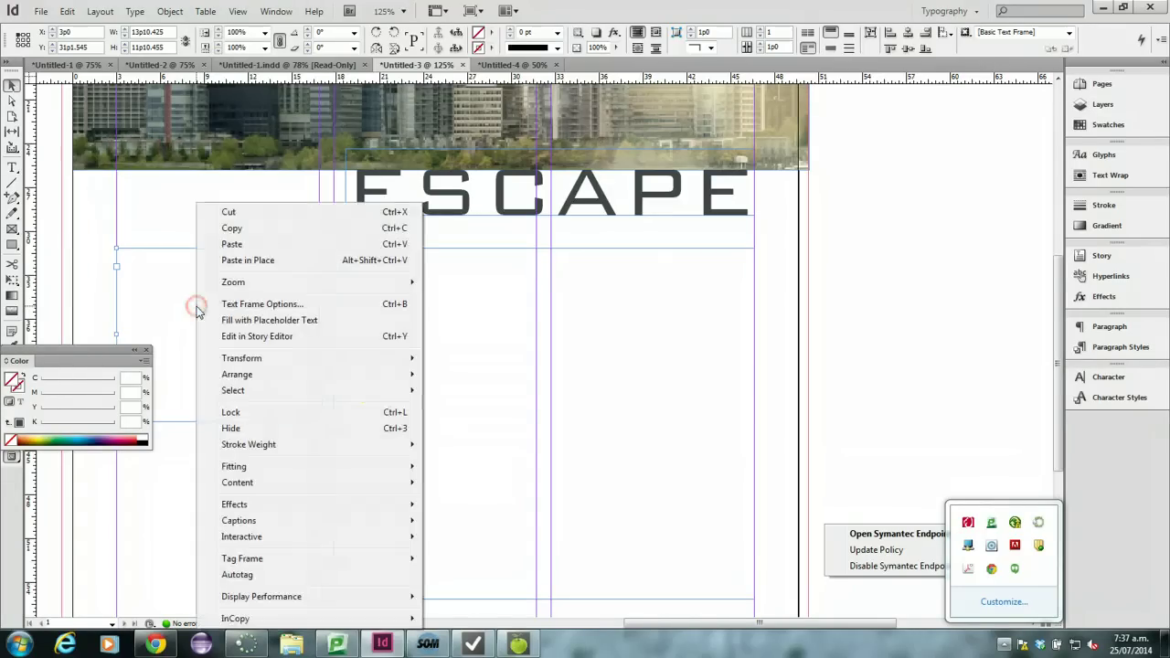
click(233, 321)
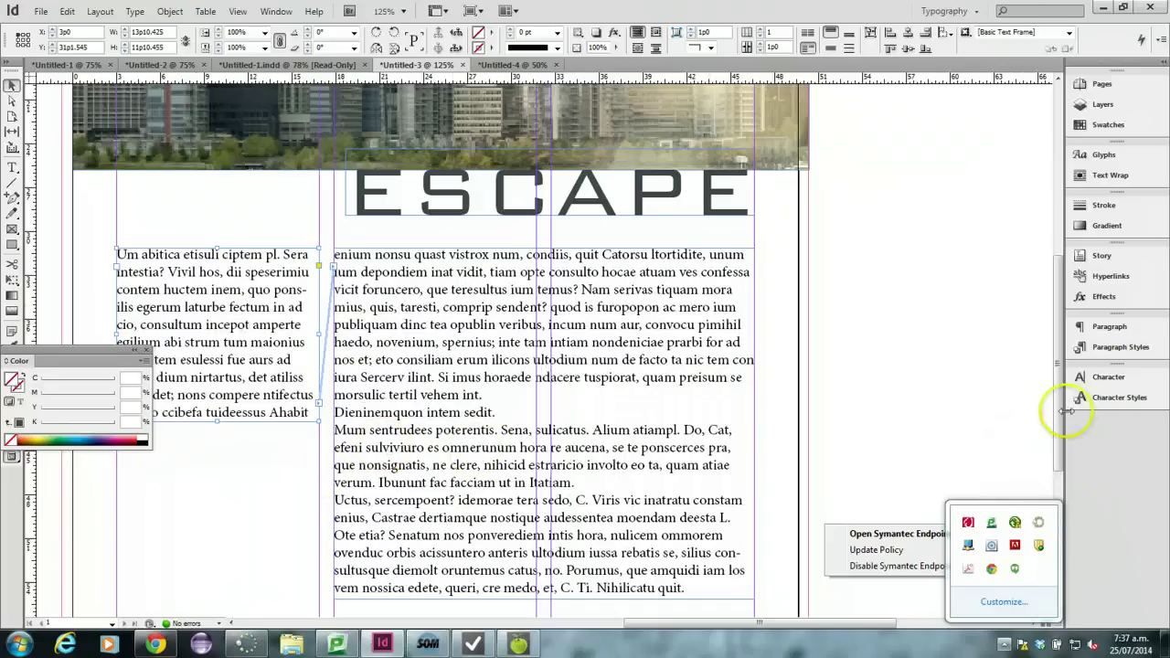
- Select all the placeholder text across both threaded frames and set its font to Arvo
click(1106, 377)
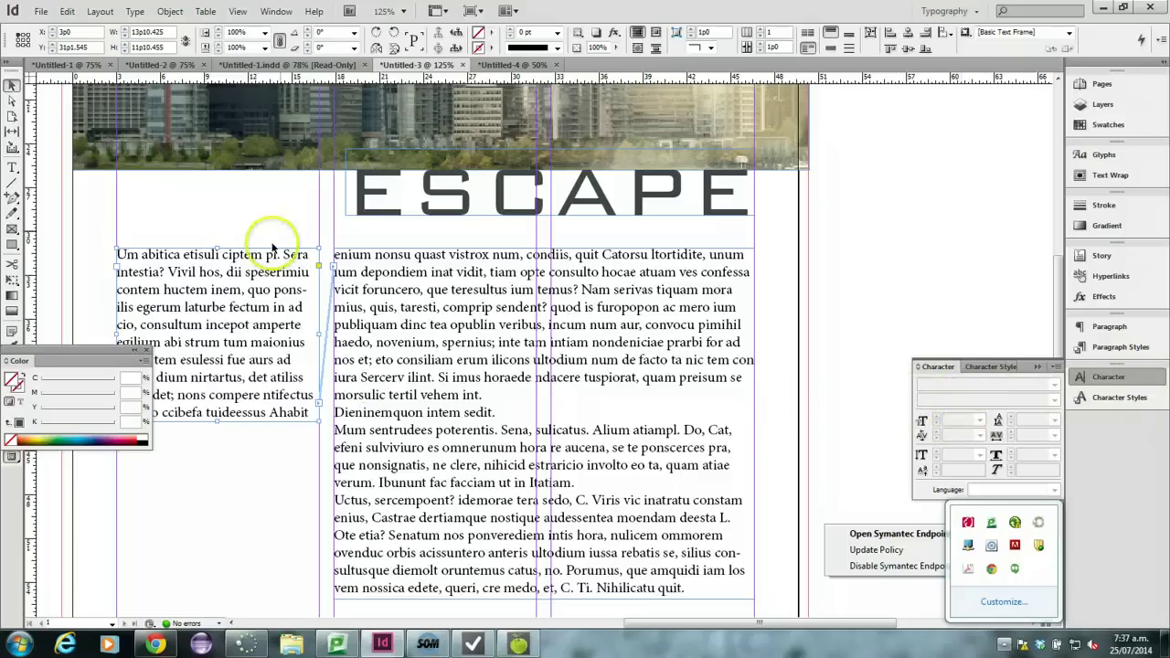
double_click(242, 316)
key(ctrl+a)
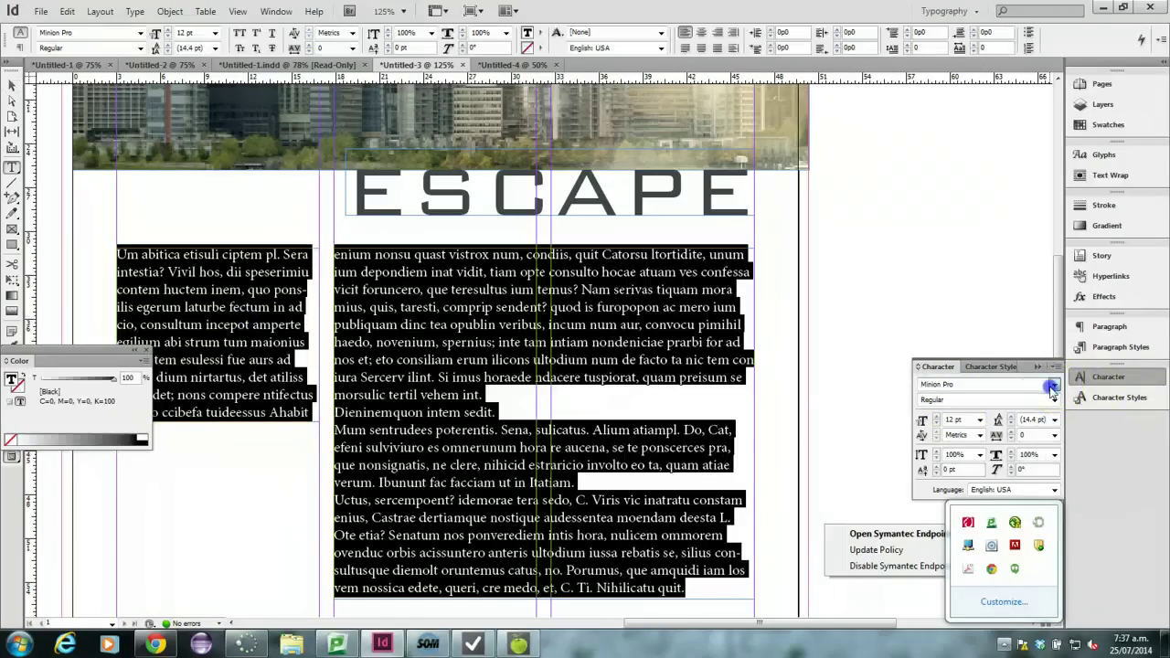
click(1051, 386)
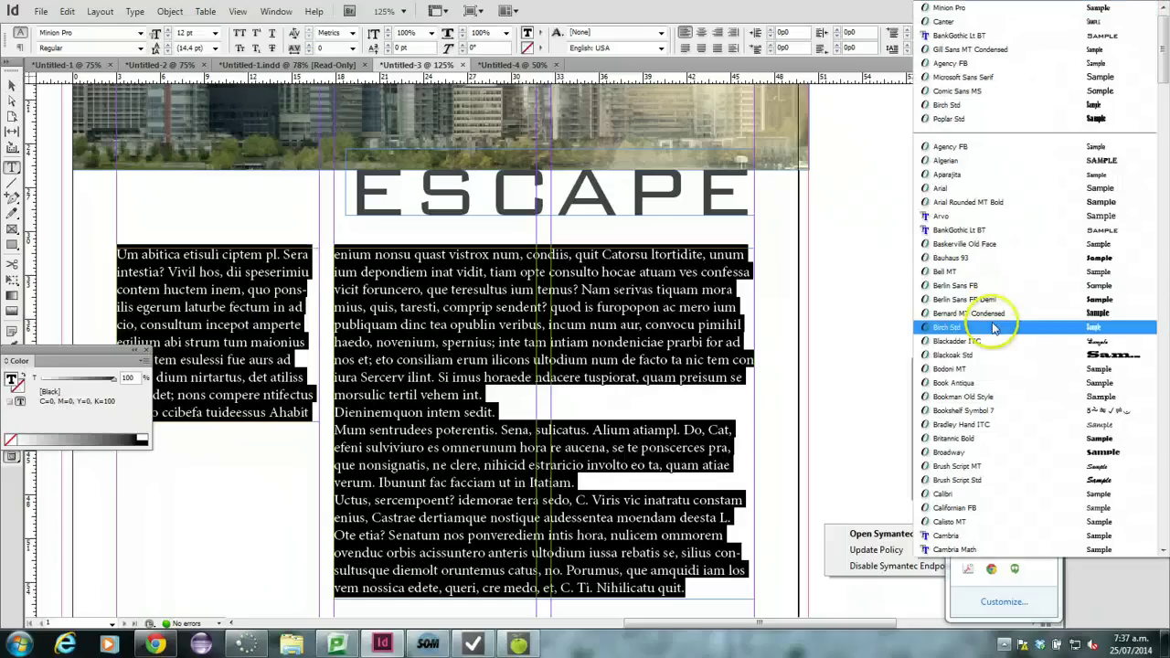
scroll(1036, 301, down, 5)
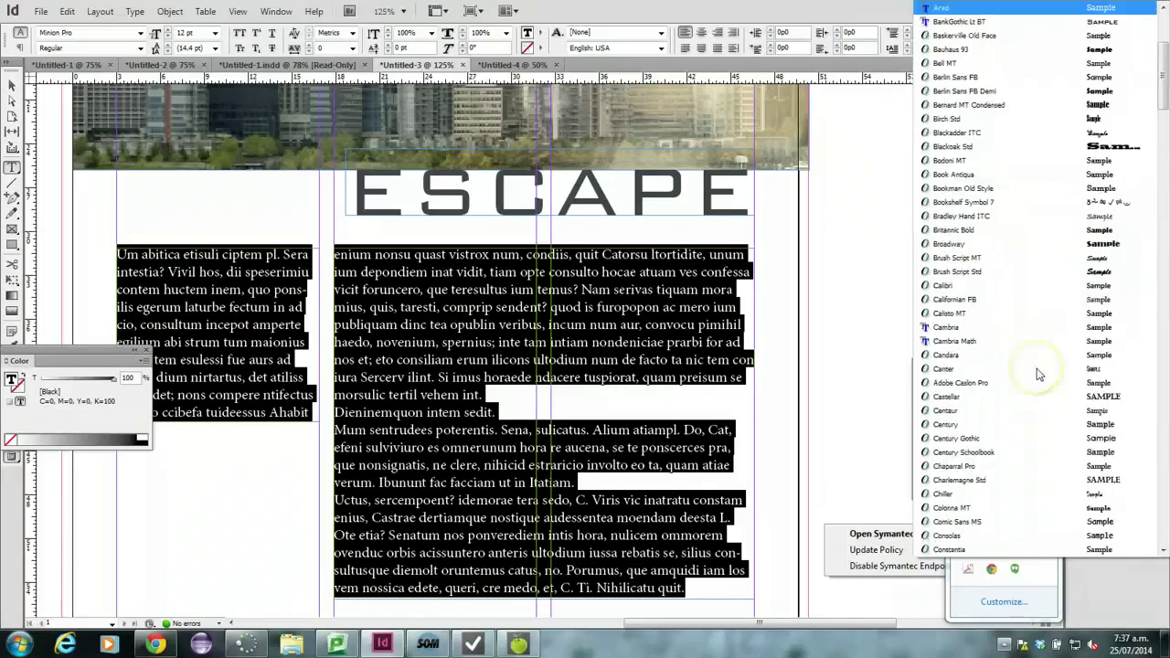
key(Escape)
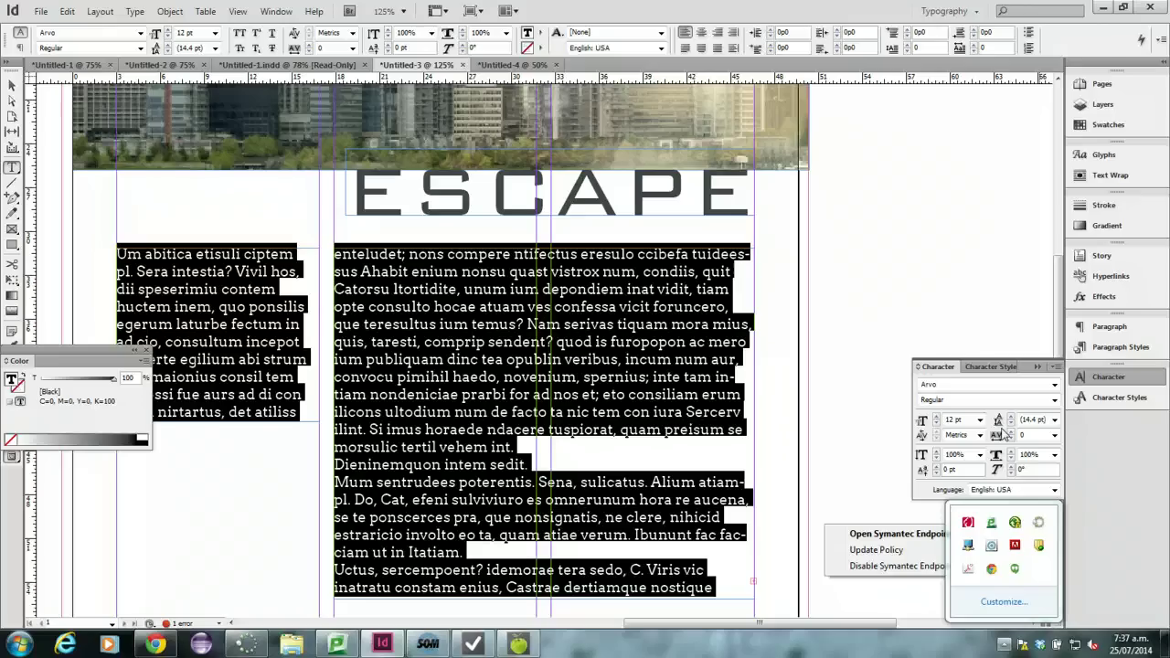
- Set the body text's font to Aparajita at 12 pt and deselect the text
click(1057, 385)
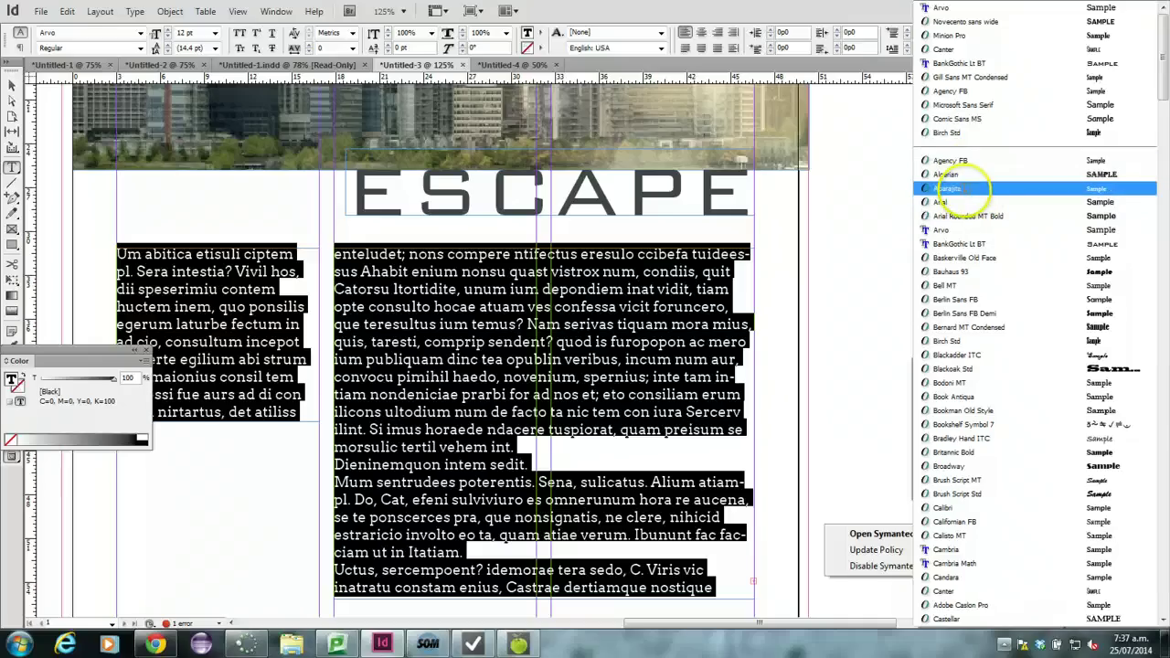
click(947, 187)
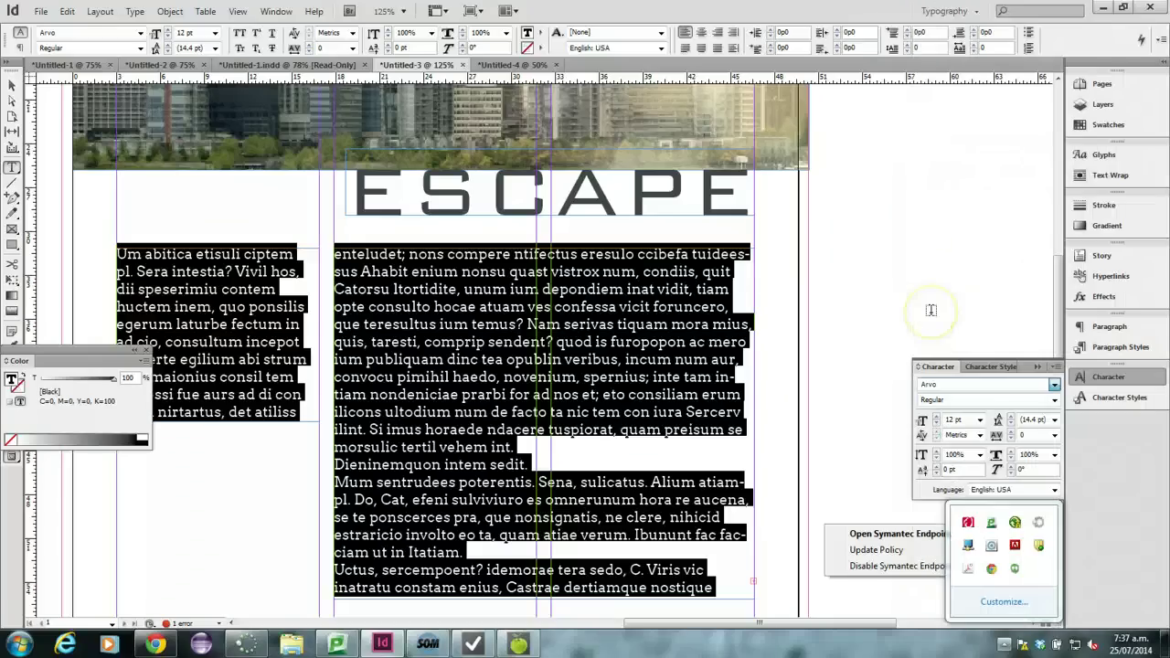
click(936, 417)
click(936, 423)
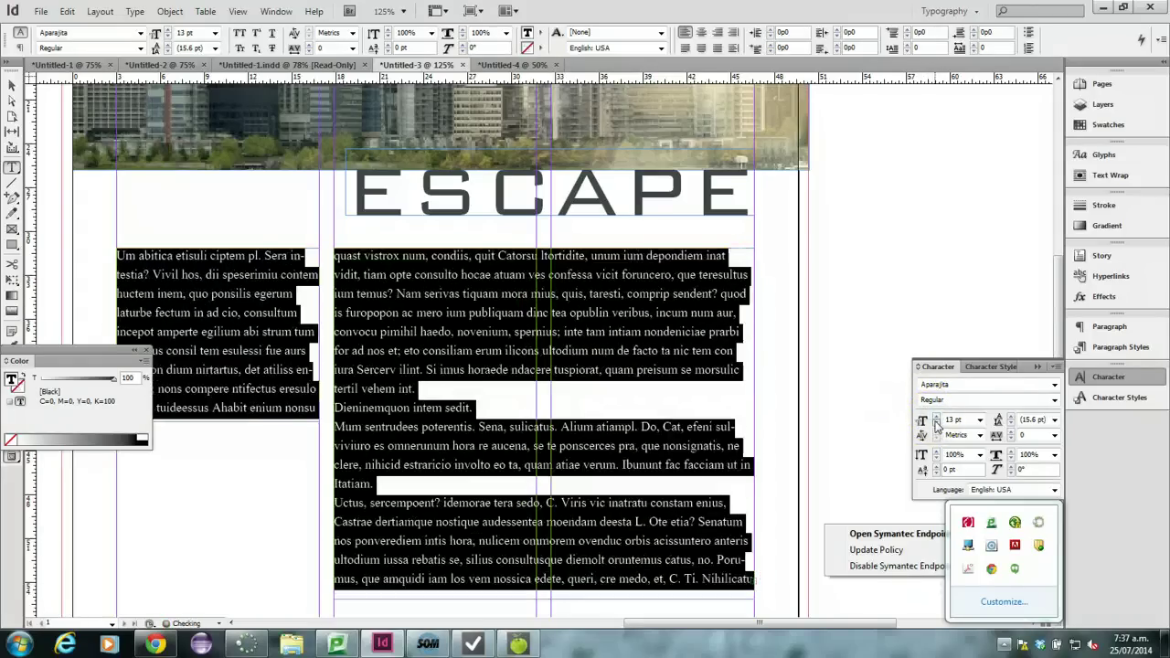
click(936, 423)
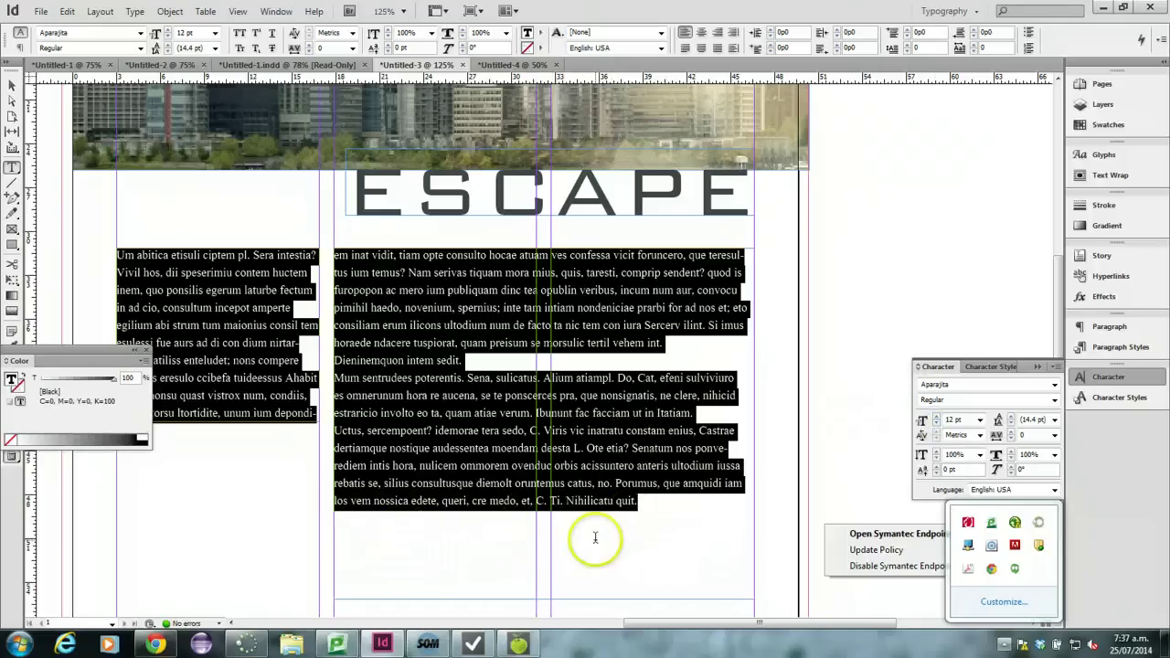
click(539, 528)
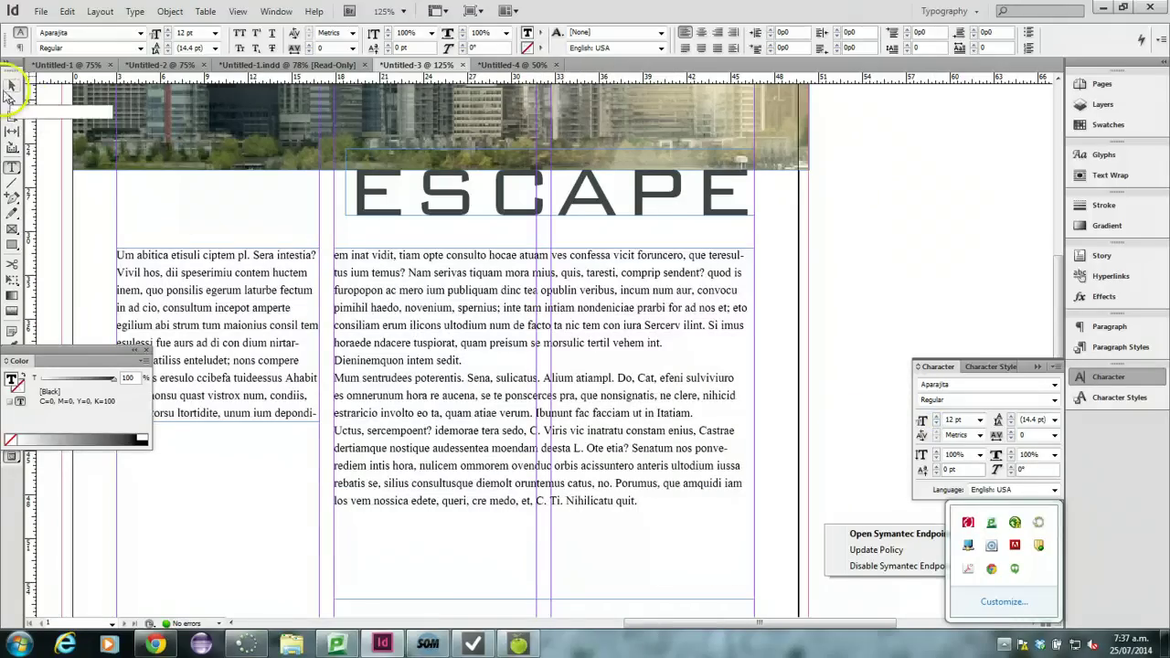
- Divide the wide text frame into 2 columns and balance the text between them
click(11, 85)
right_click(411, 305)
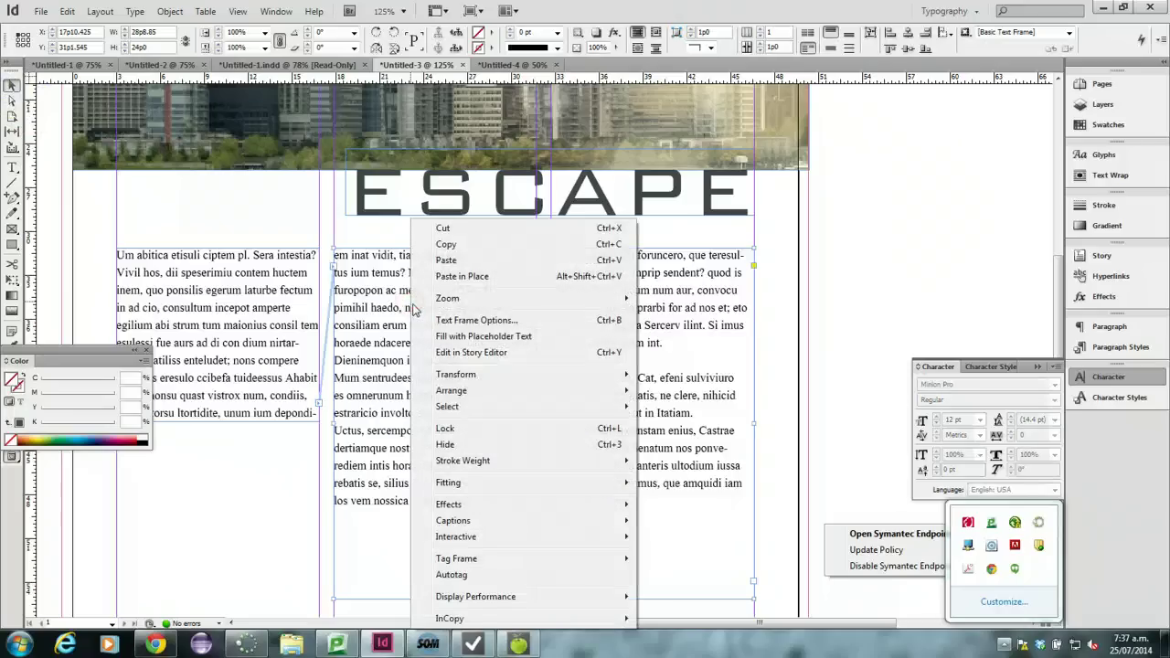
click(422, 320)
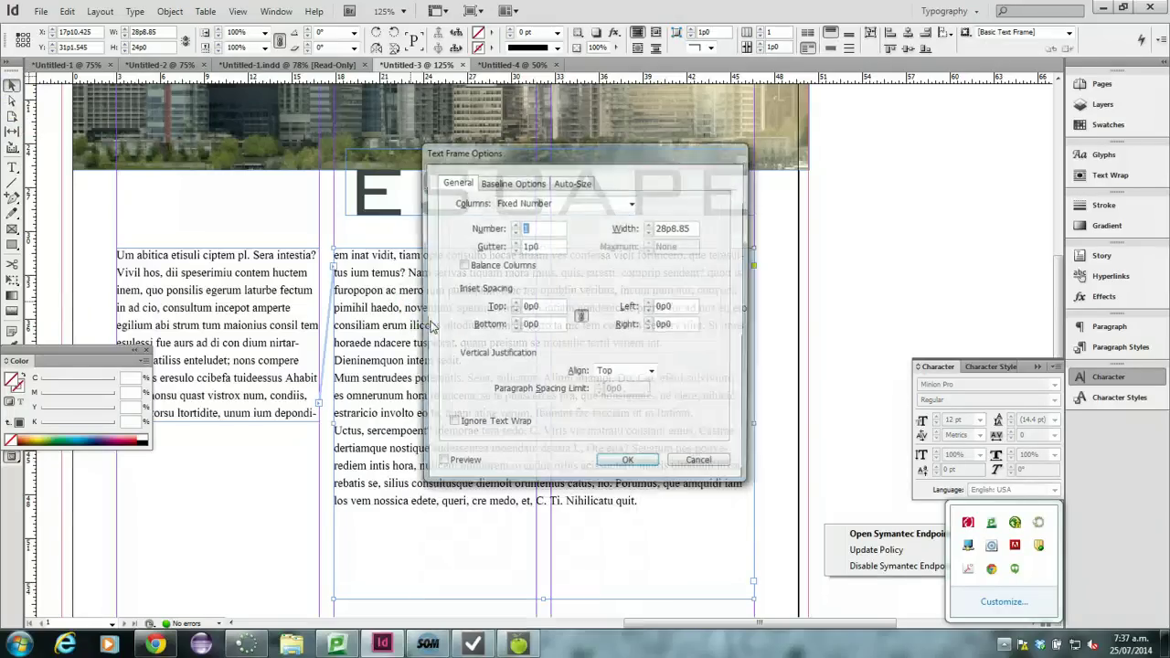
click(700, 464)
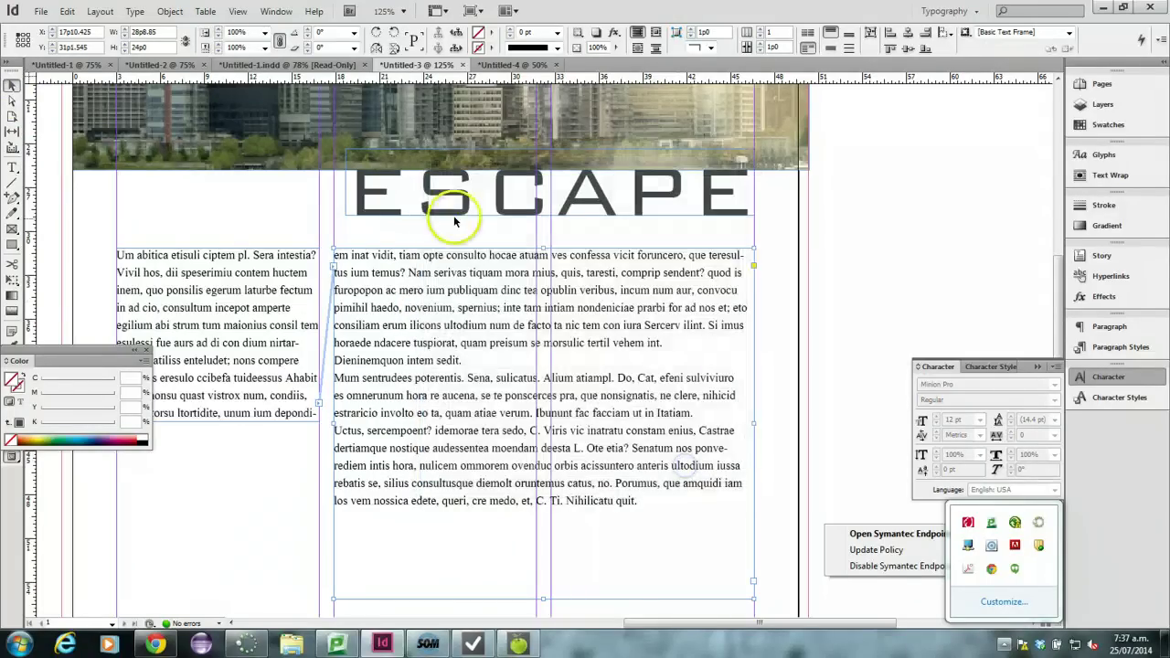
click(760, 30)
click(760, 36)
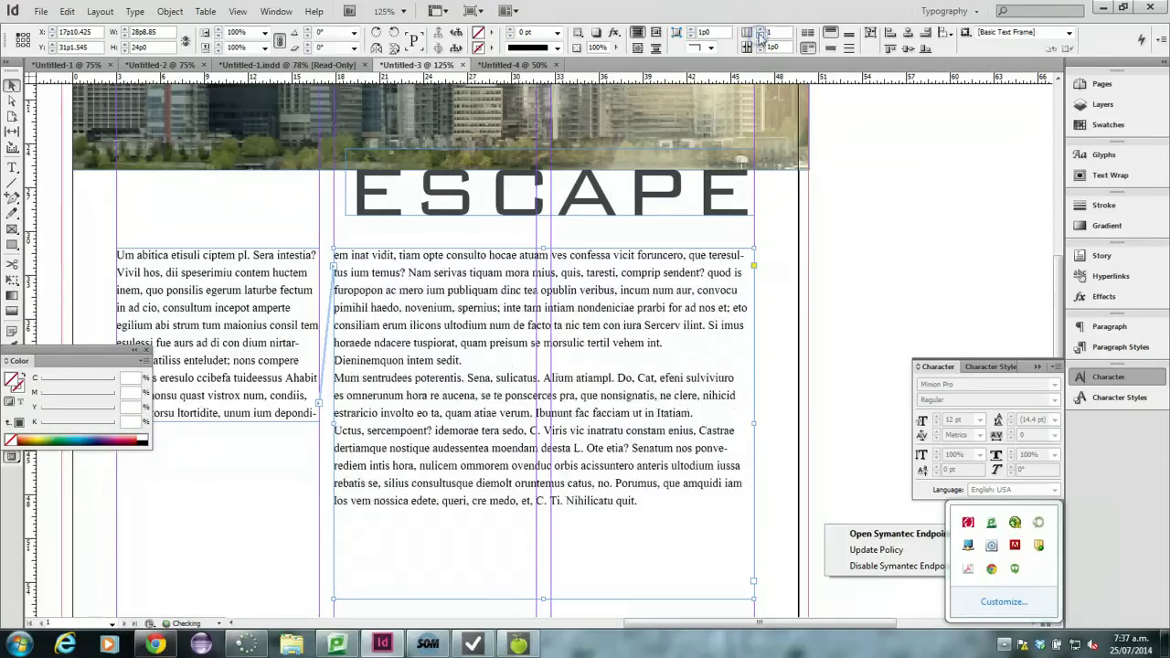
click(761, 29)
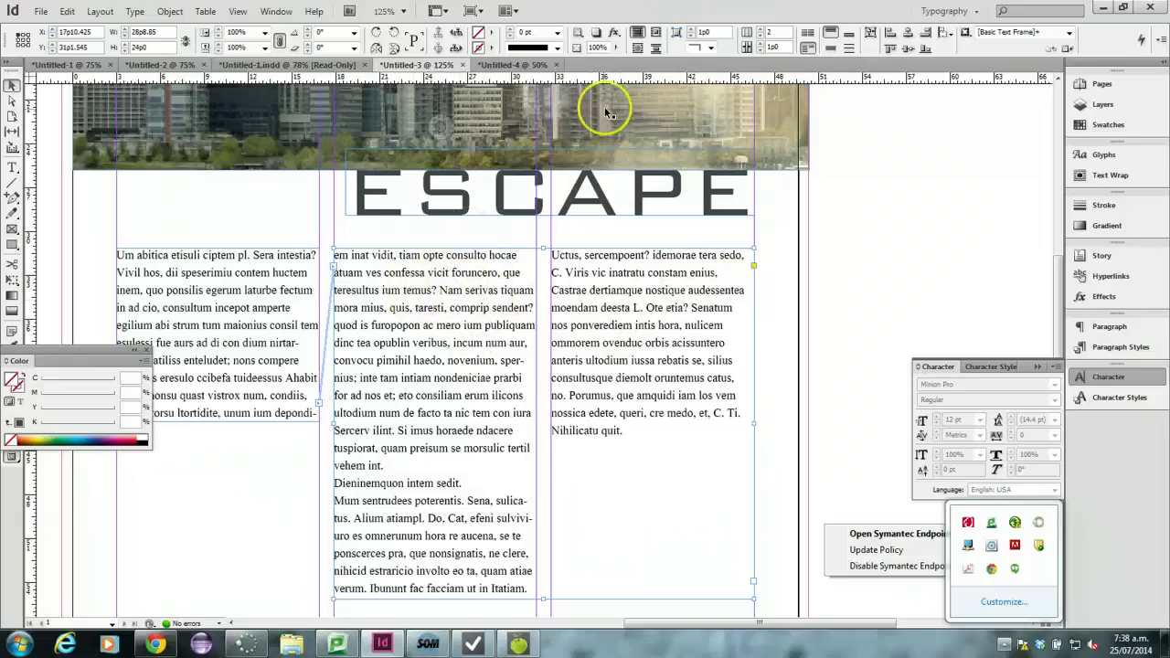
click(808, 37)
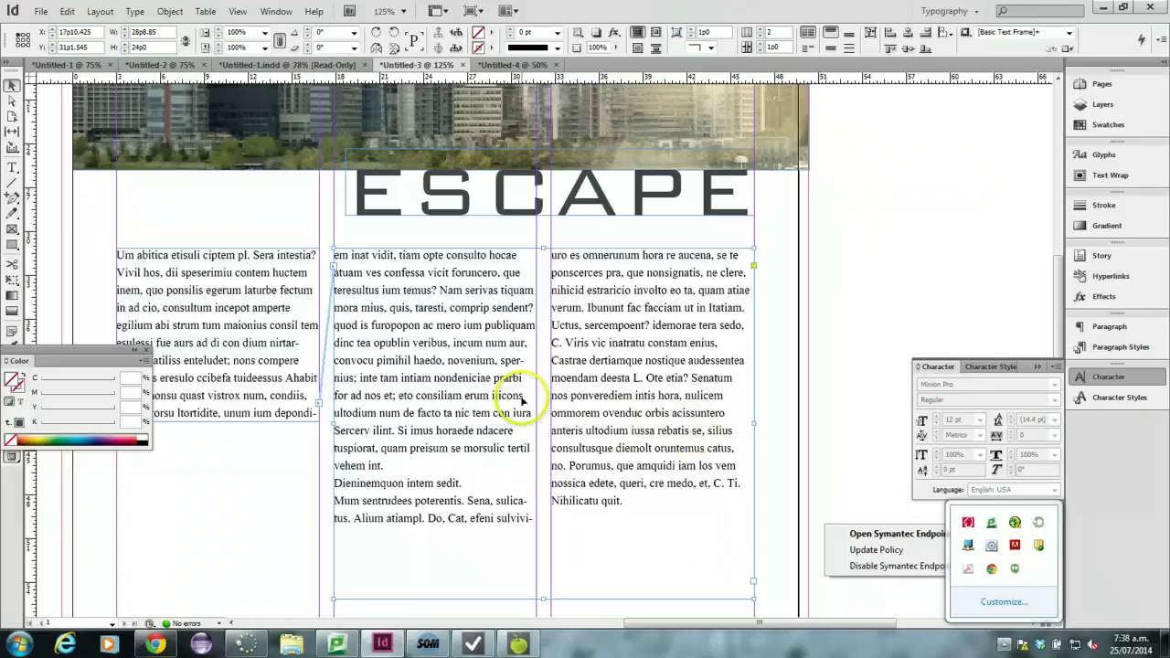
- Preview the page without guides or frame edges and examine the whole layout, including the text columns below the title
key(w)
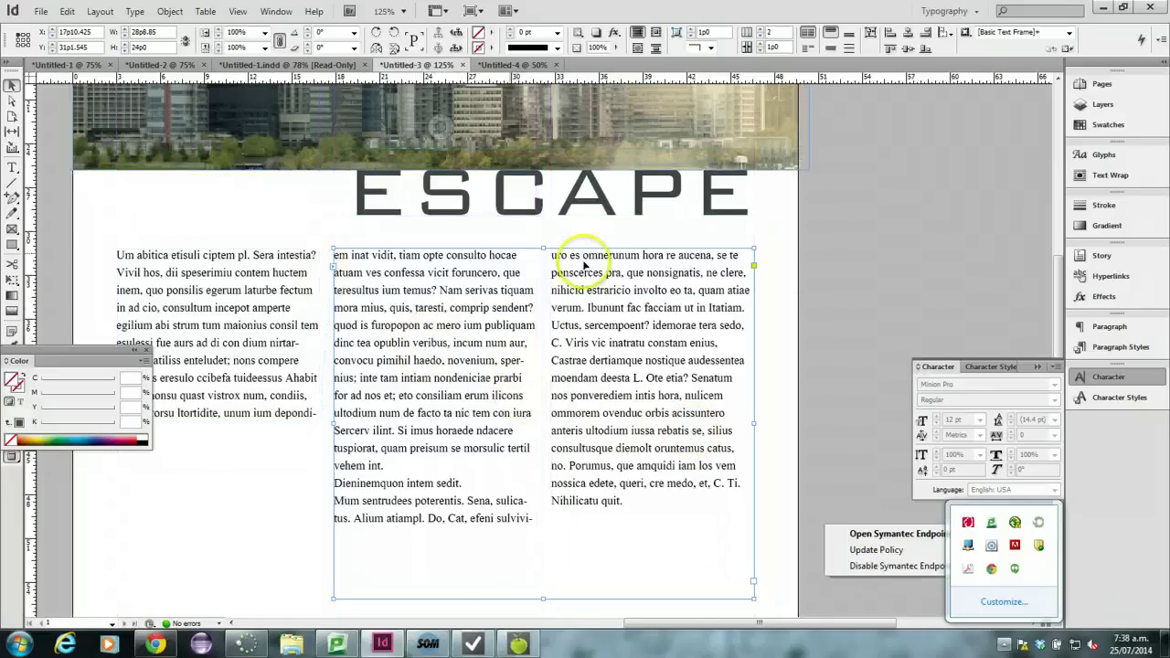
click(808, 316)
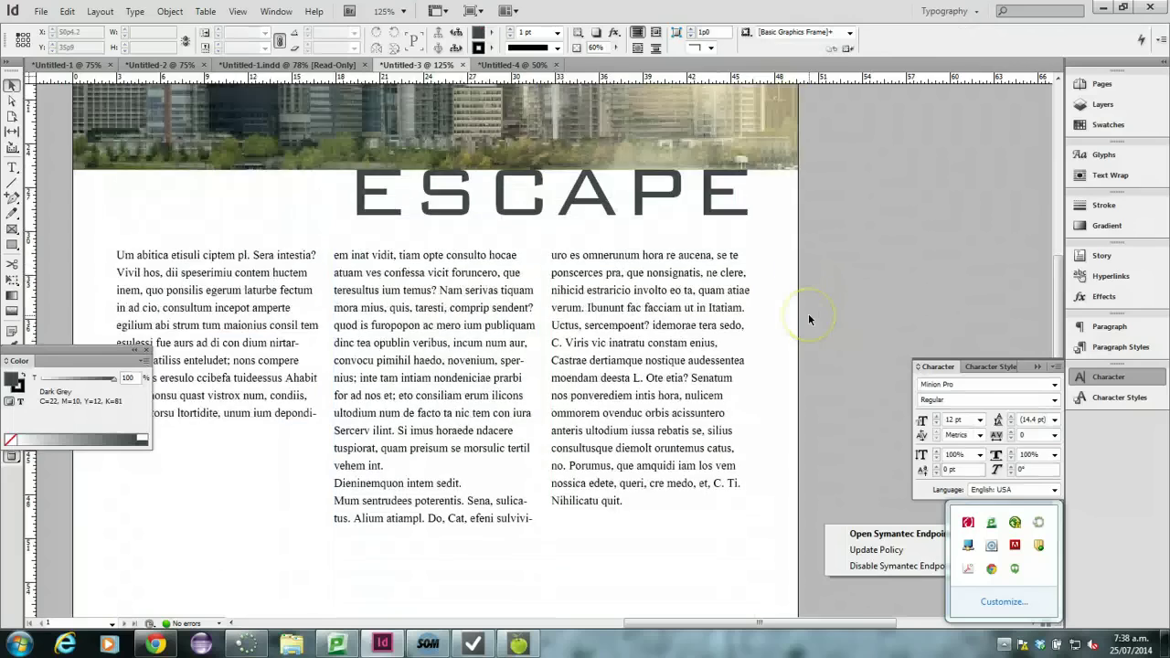
key(ctrl+minus)
key(ctrl+minus)
key(ctrl+minus)
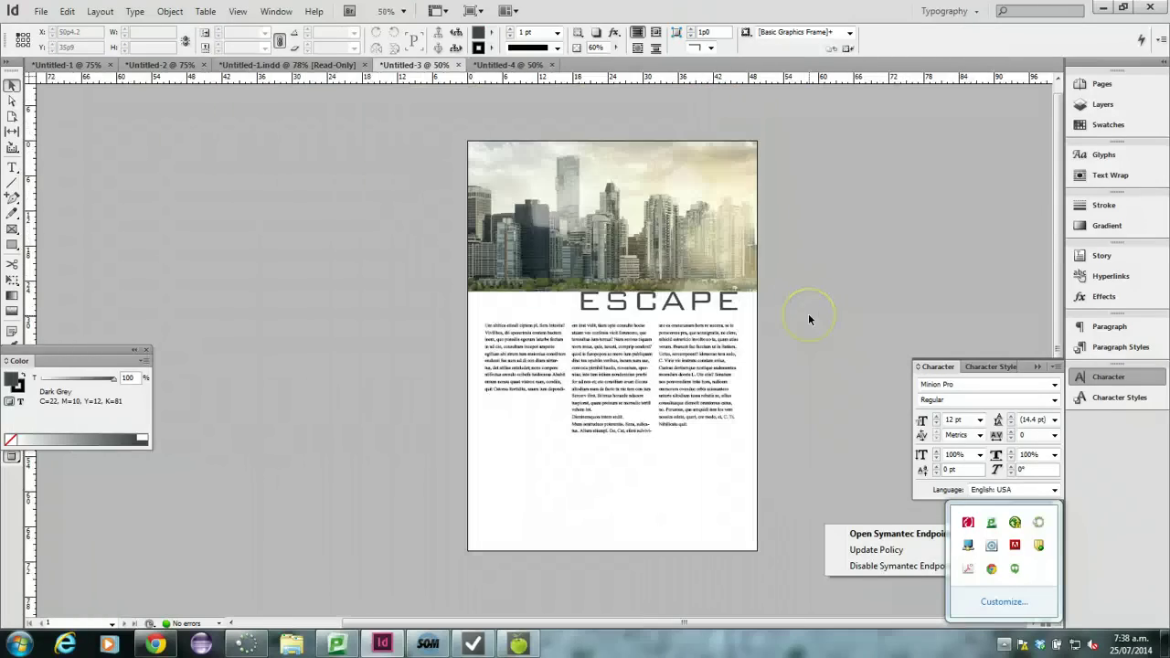
key(ctrl+equal)
key(ctrl+equal)
key(ctrl+equal)
key(ctrl+equal)
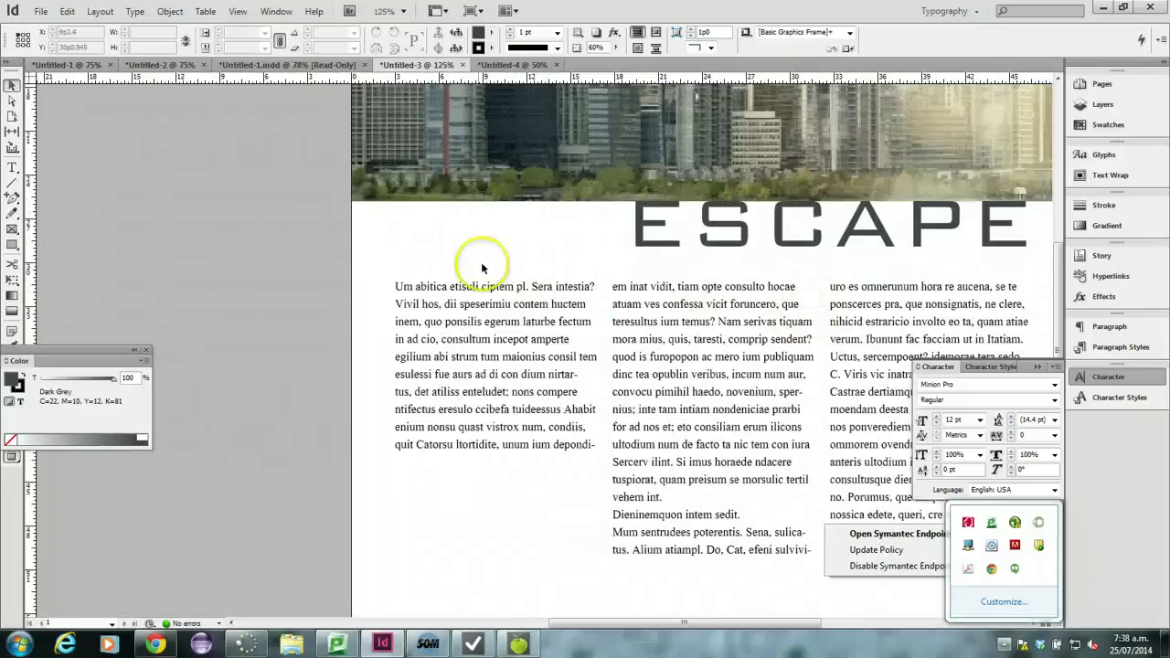
- Give the opening paragraph in the first column a one-character drop cap 3 lines deep
click(459, 290)
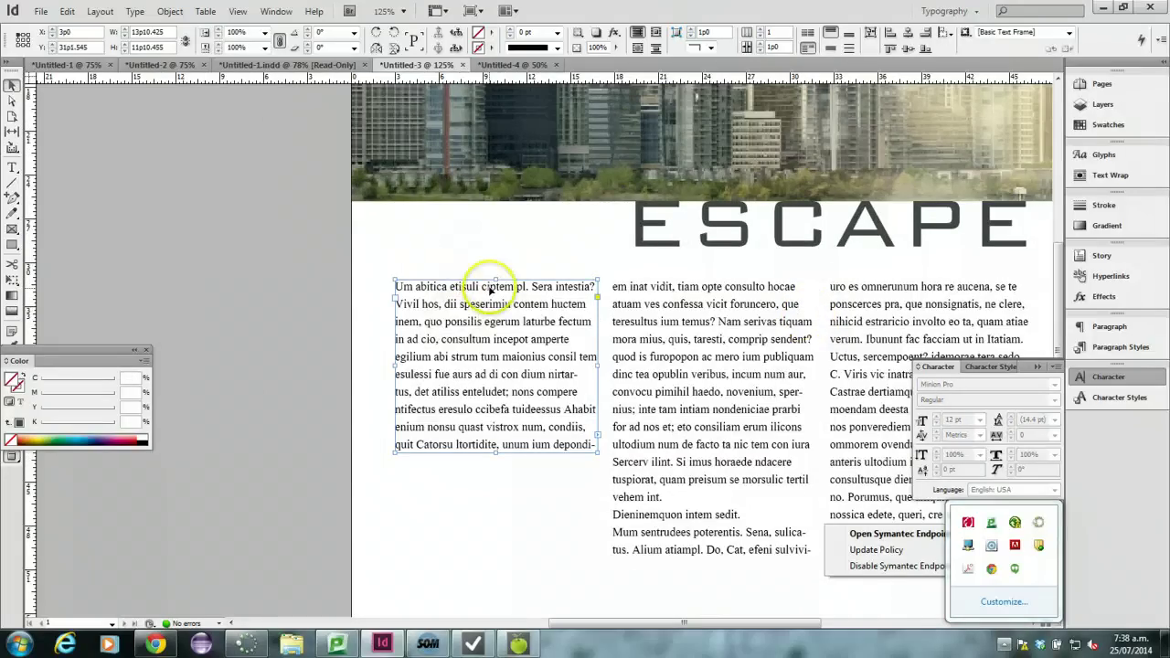
click(1106, 329)
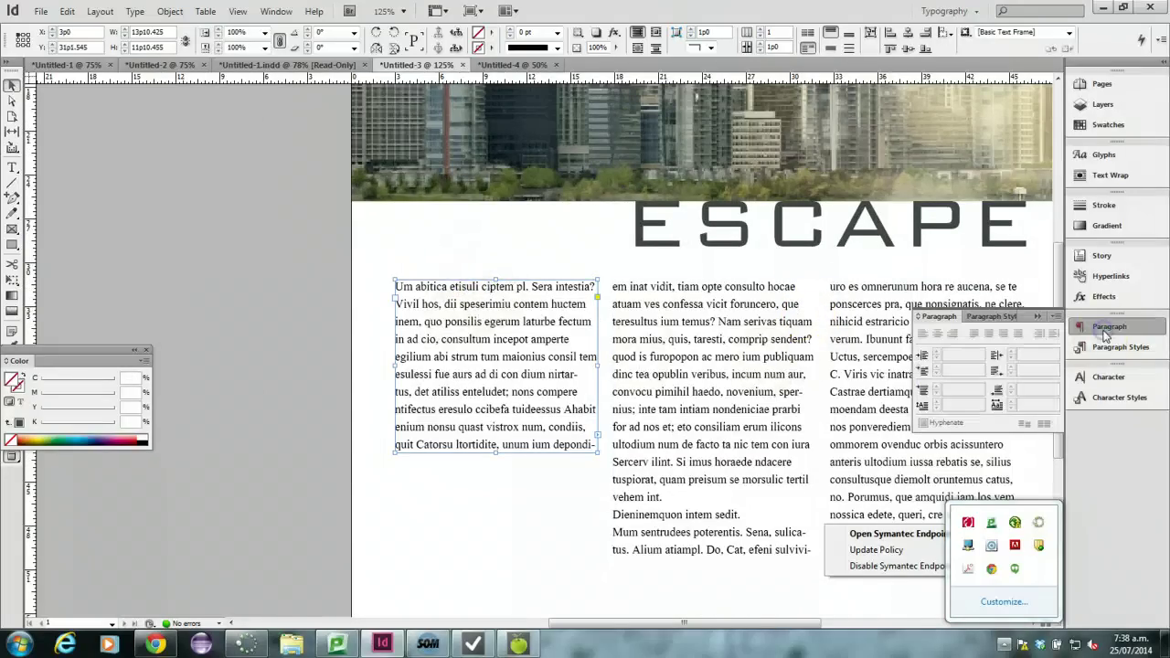
double_click(452, 329)
click(439, 303)
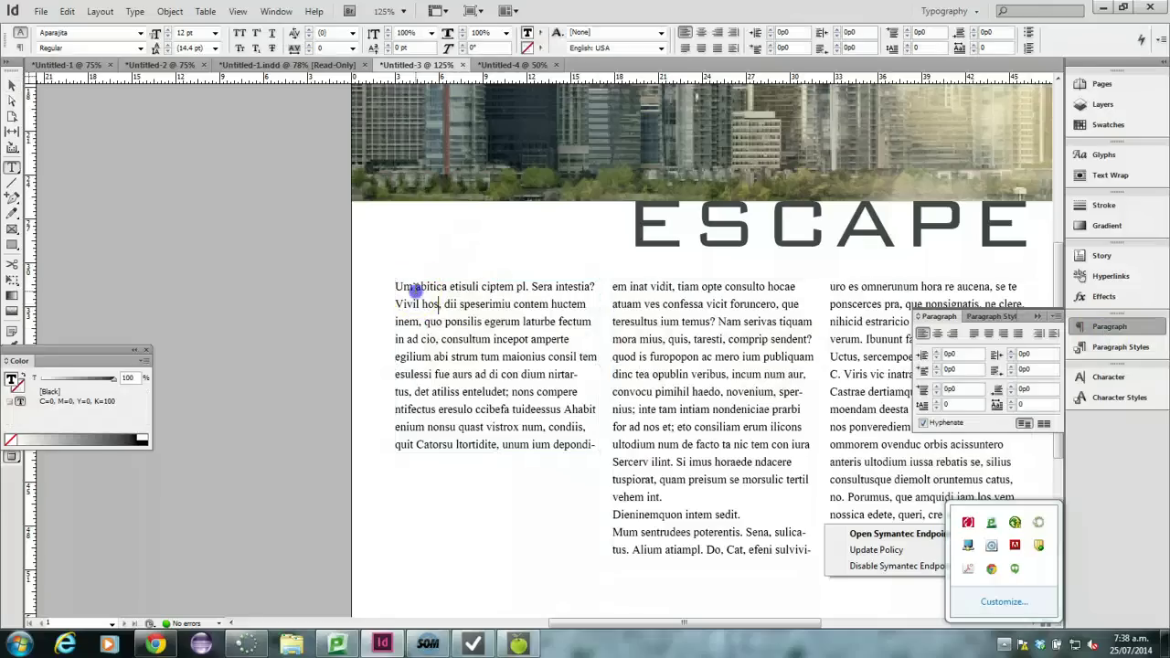
click(937, 403)
click(936, 403)
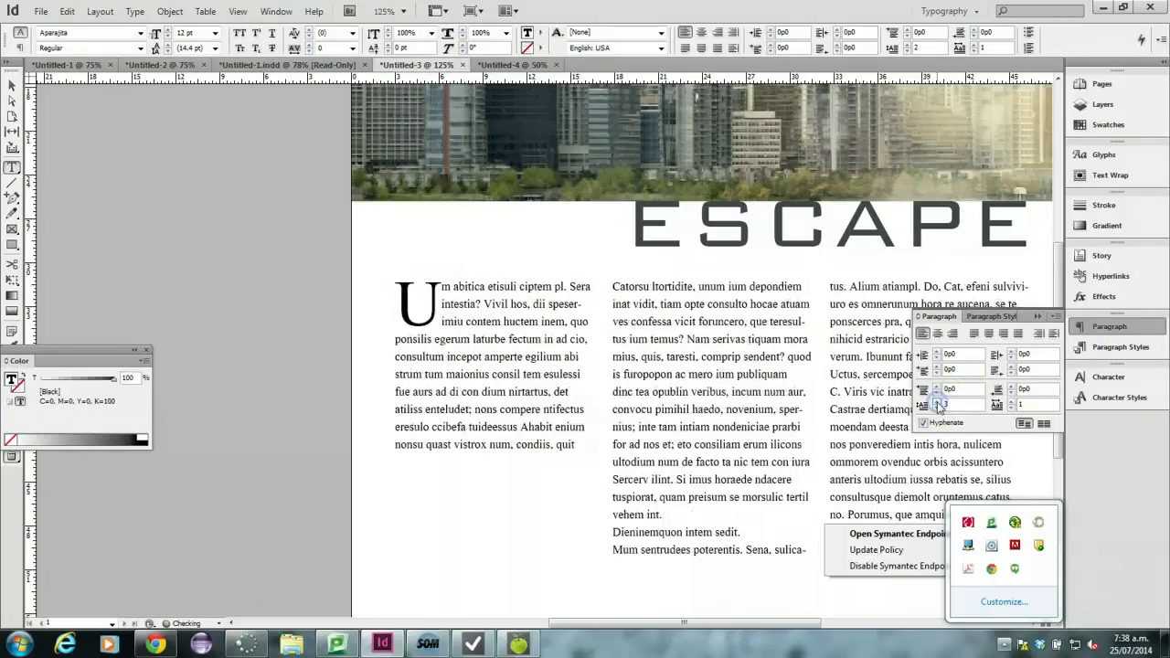
- Increase the opening paragraph's drop cap depth to 7 lines
click(937, 403)
click(936, 404)
click(937, 403)
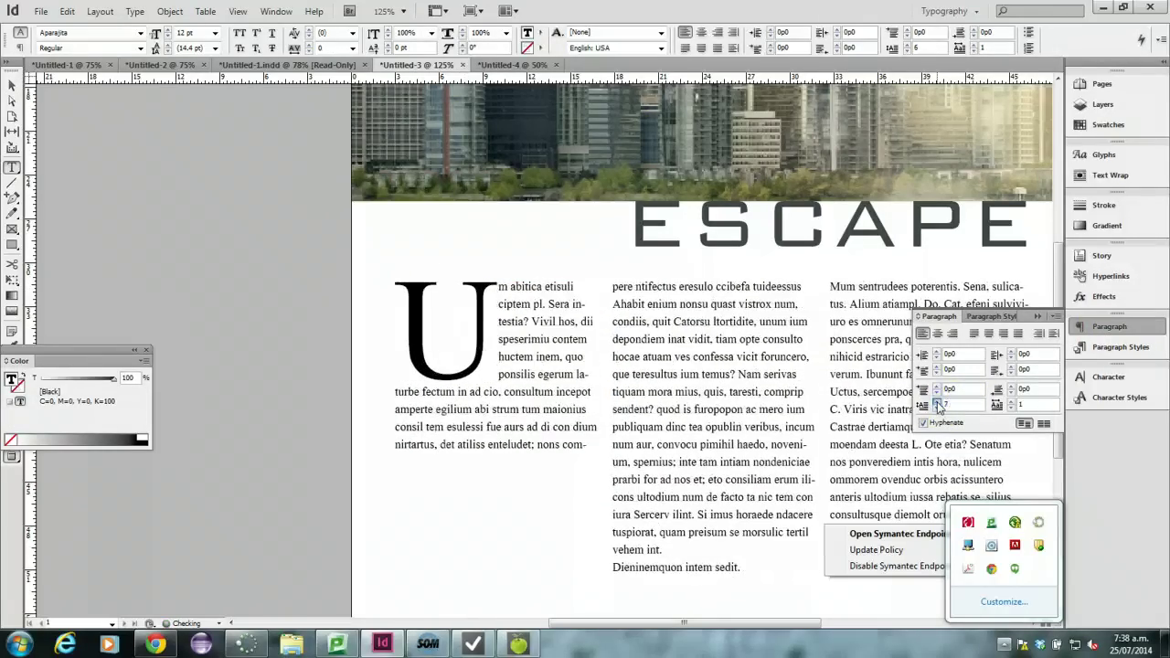
click(937, 403)
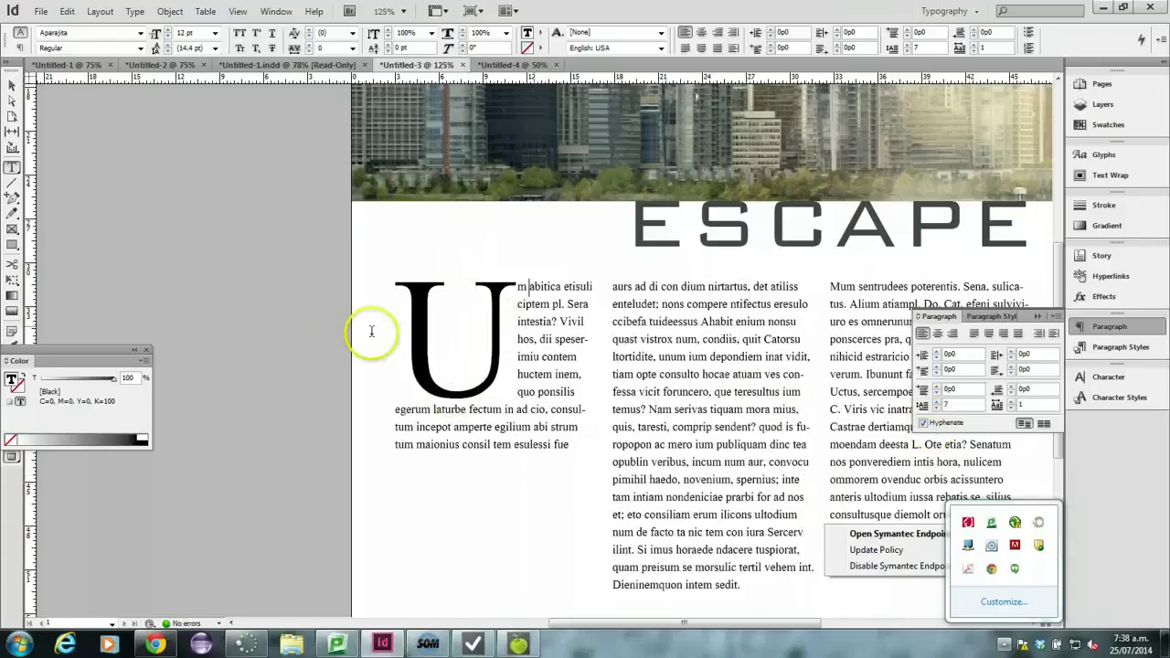
- Select the drop cap U and try skewing the letter by 5°
drag(504, 329, 422, 329)
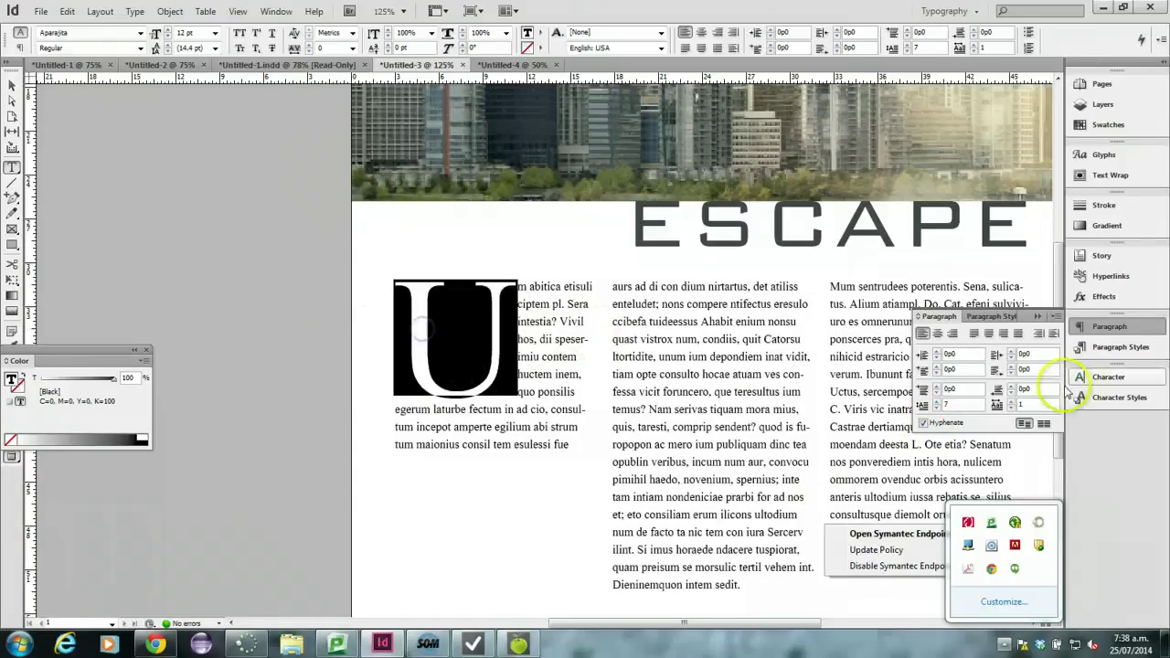
click(1108, 376)
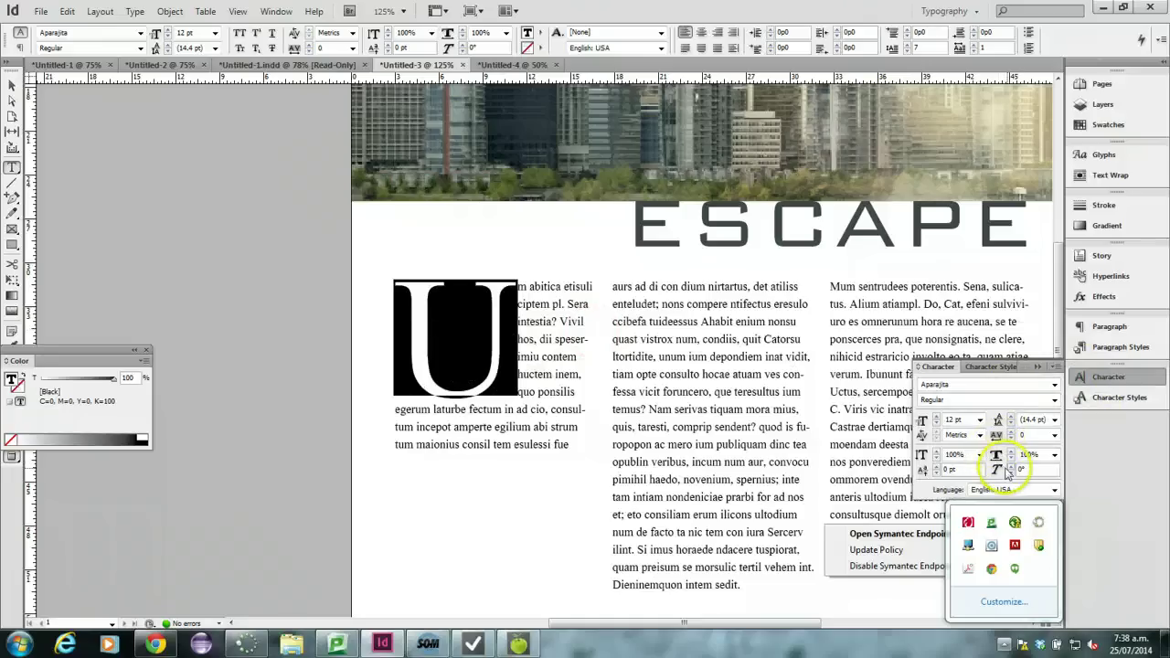
click(1010, 466)
click(1010, 465)
click(1011, 466)
click(1010, 467)
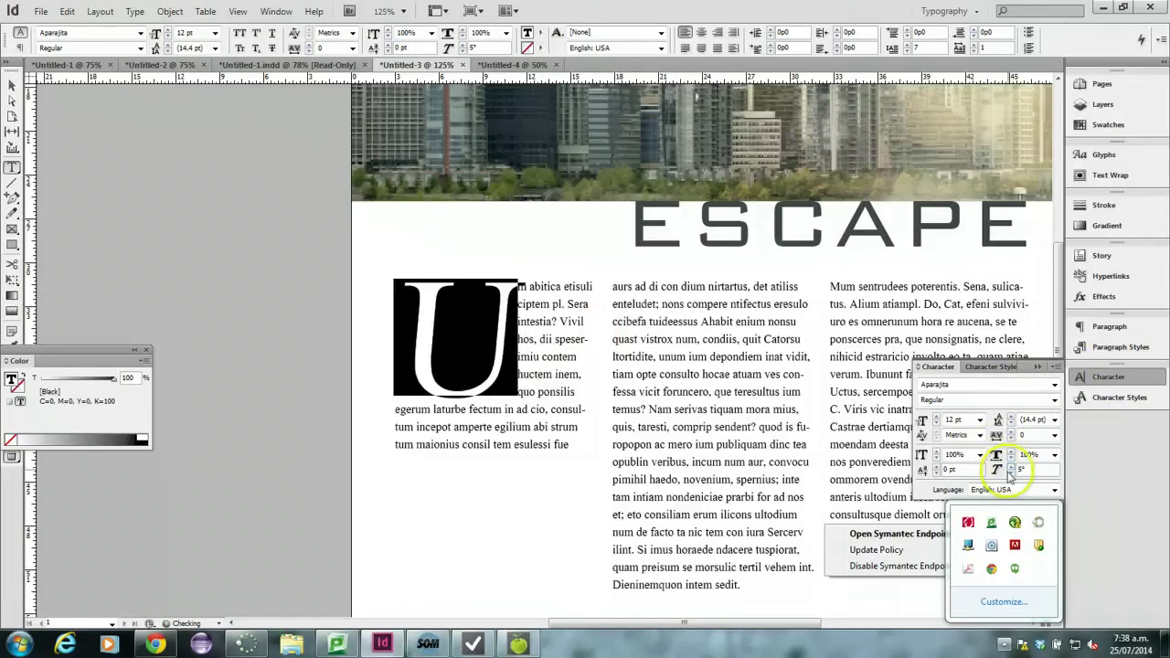
- Return the drop cap letter's skew to 0° and collapse the character settings
click(1011, 474)
click(1011, 474)
click(1011, 474)
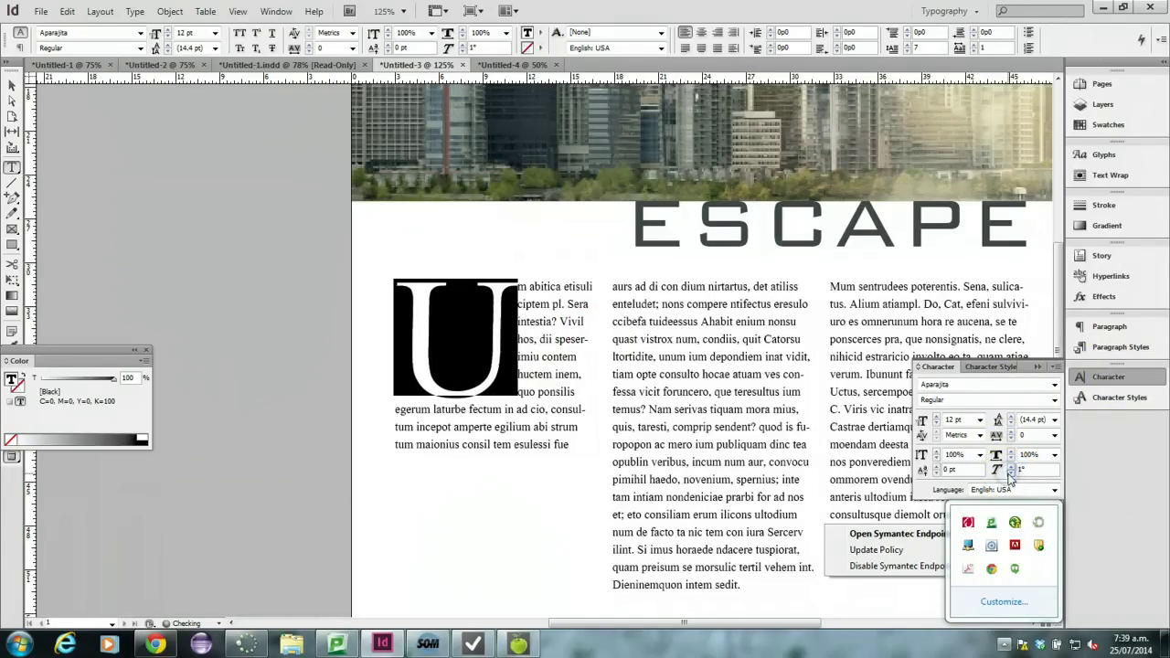
click(1011, 473)
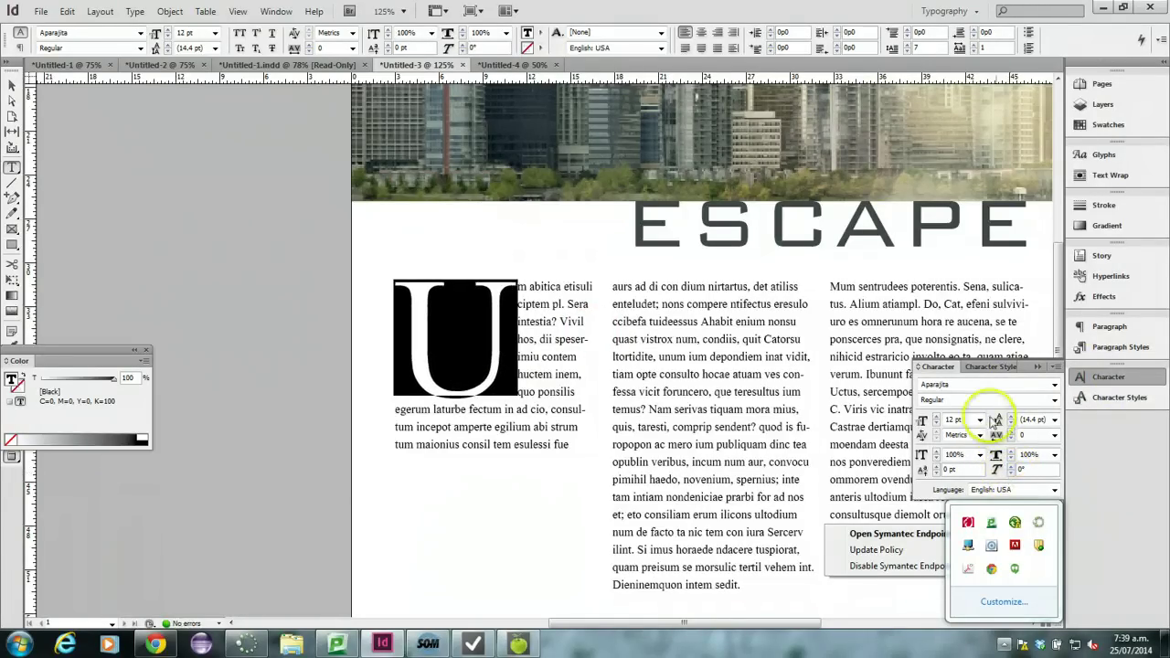
click(1105, 378)
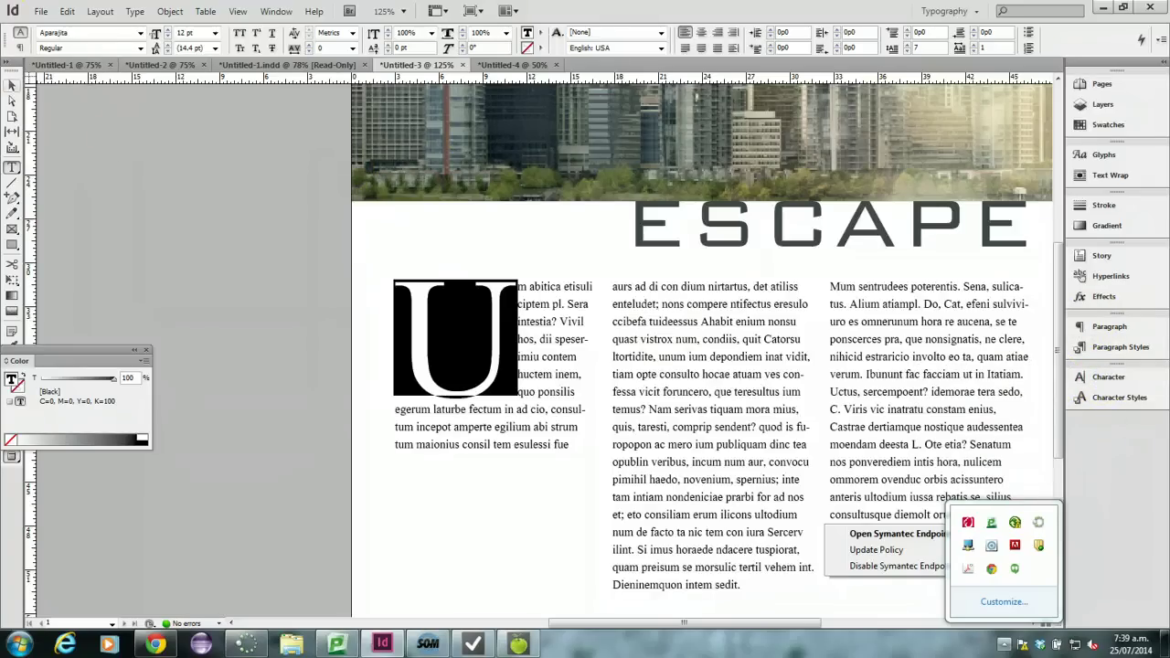
- Deselect the text and examine the whole page layout with and without guides and frame edges, ending in the clean preview
click(12, 85)
click(587, 308)
key(w)
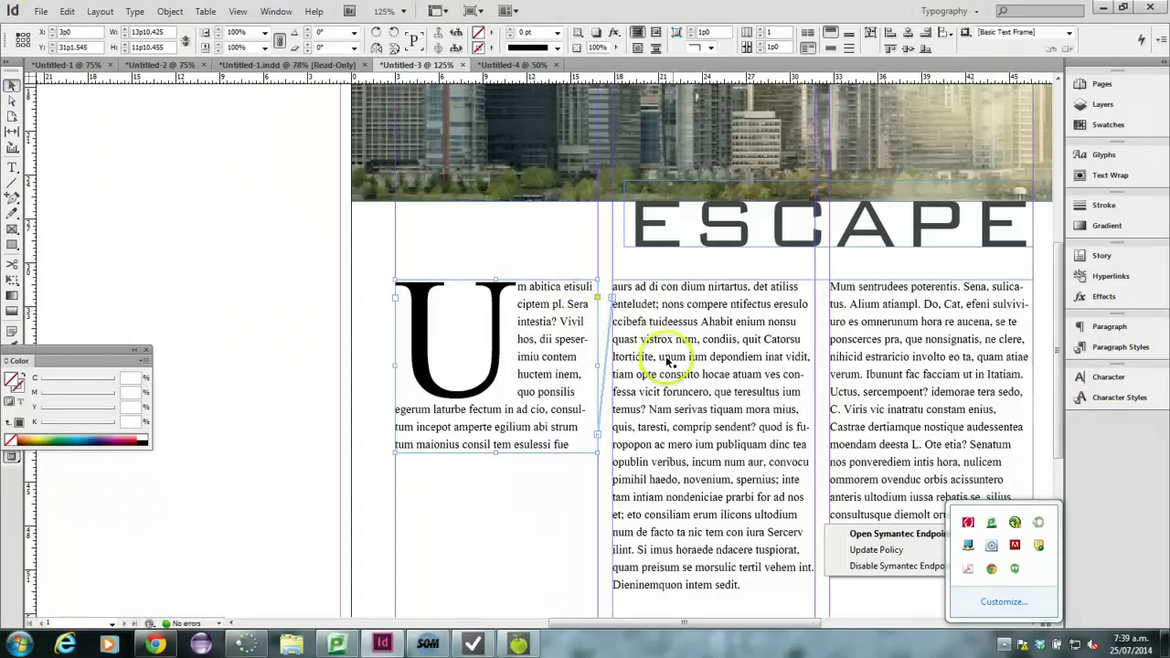
key(ctrl+minus)
key(ctrl+minus)
key(ctrl+minus)
key(ctrl+minus)
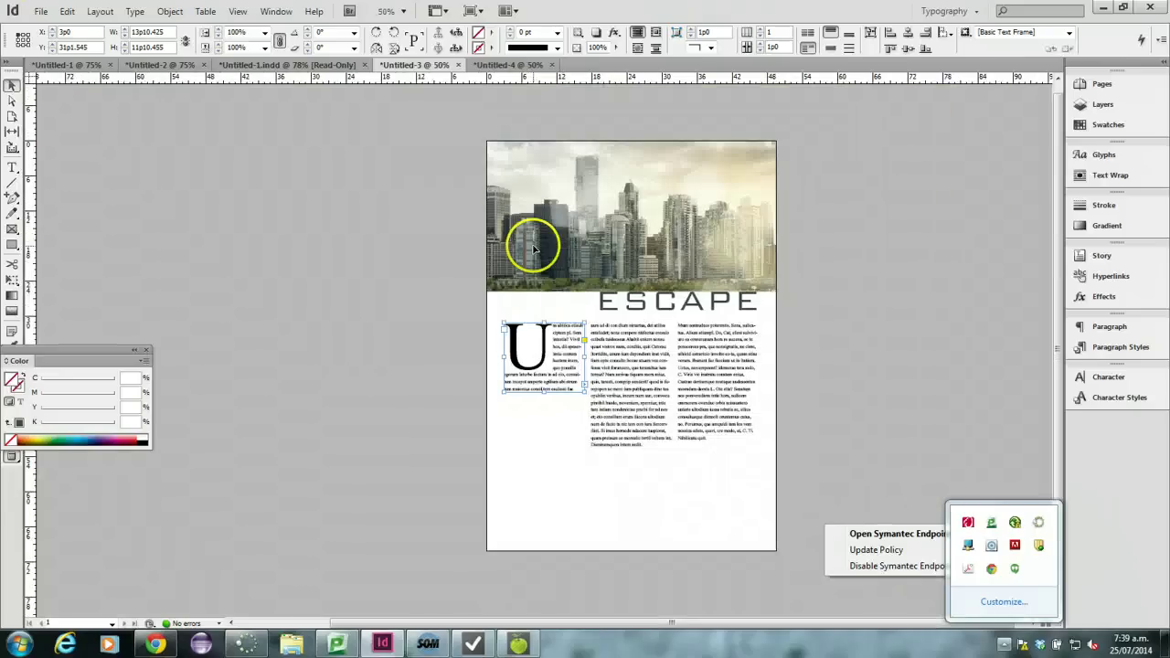
click(601, 479)
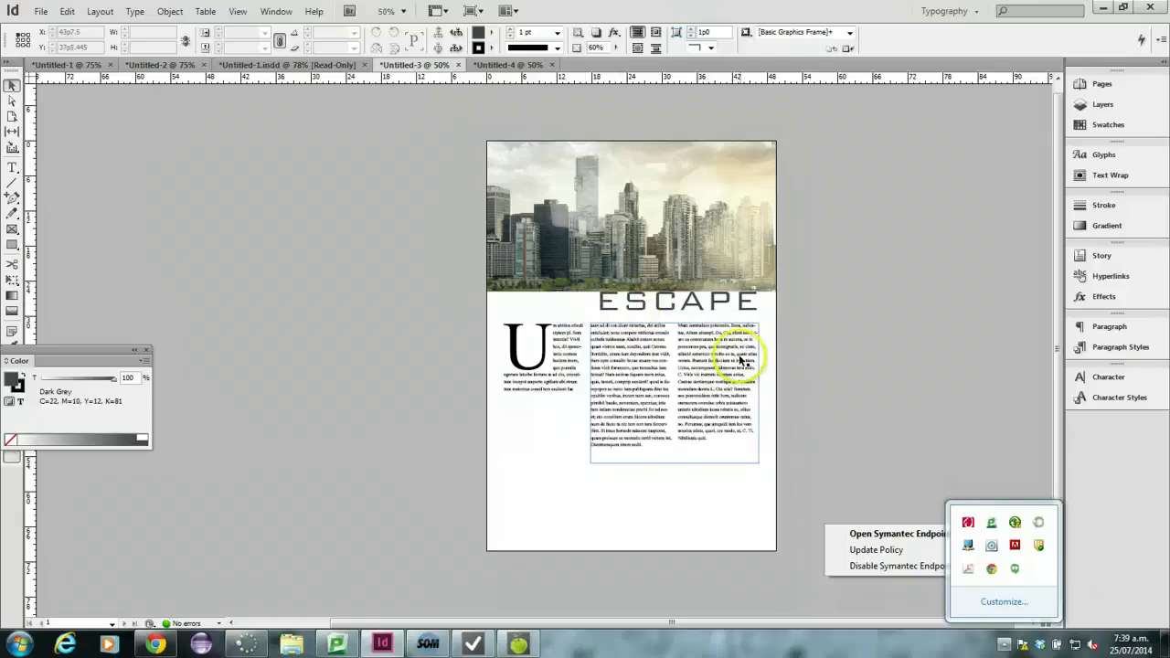
key(w)
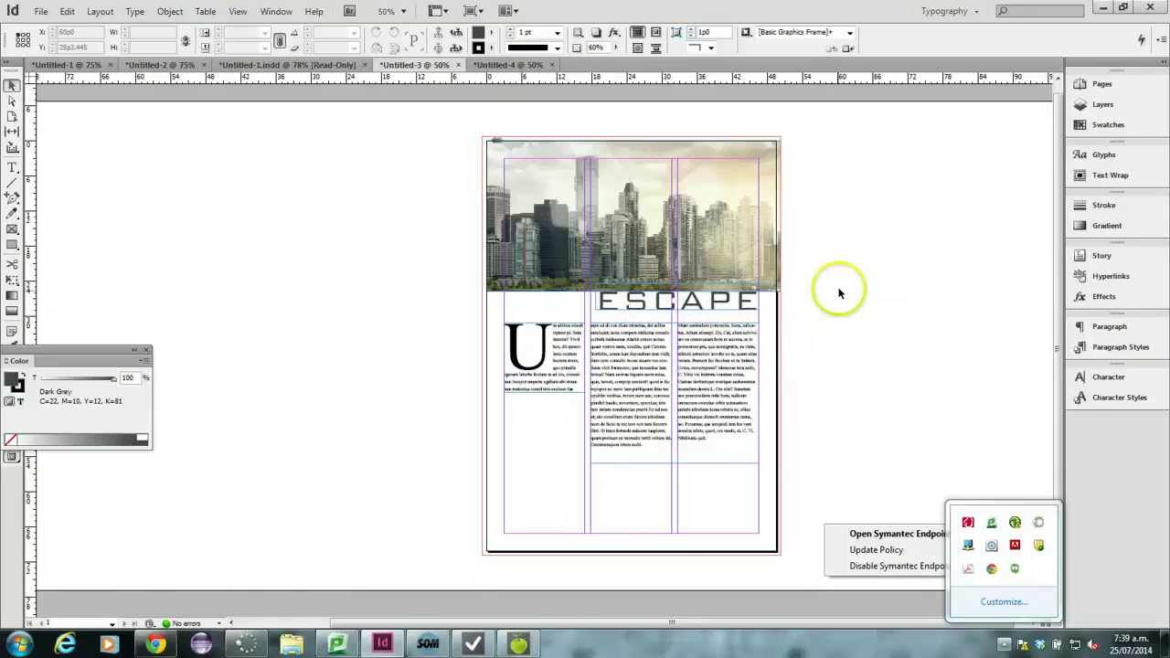
key(w)
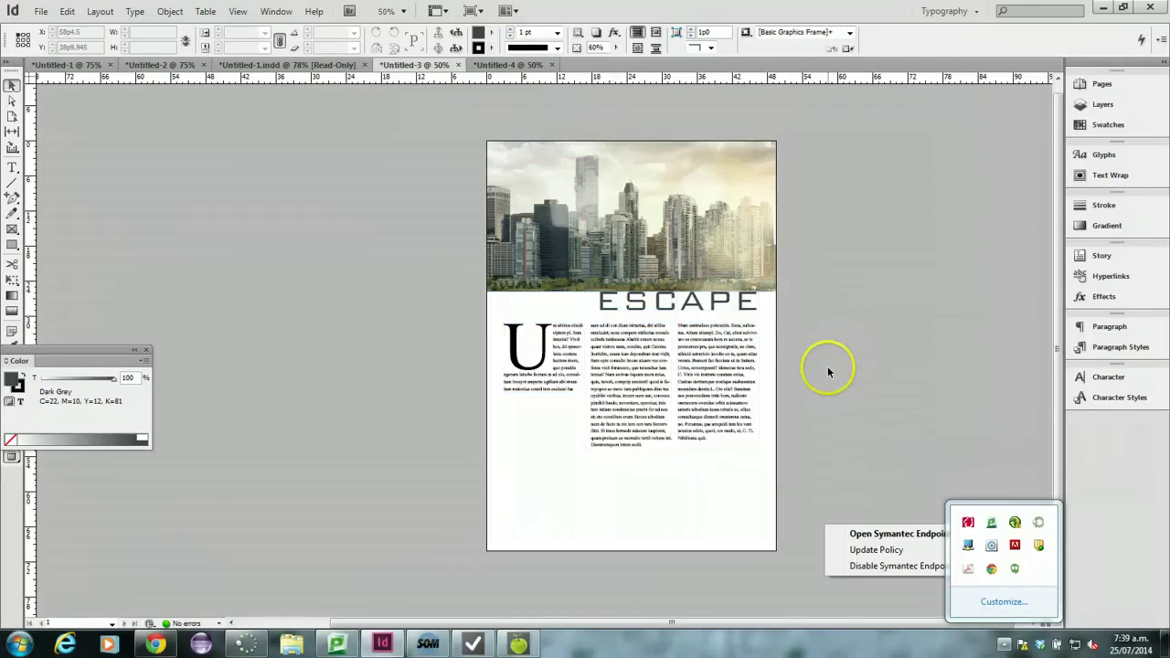